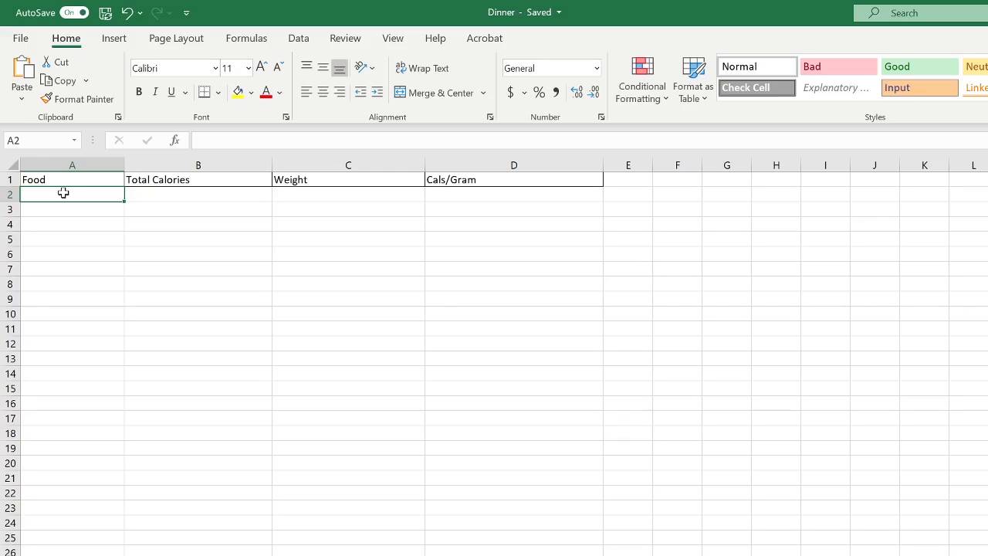
- List Baked Chicken, Chicken Thighs, Olive Oil, Carrots and Onions in cells A2 through A6 of the Food column
type("Baked Chicken")
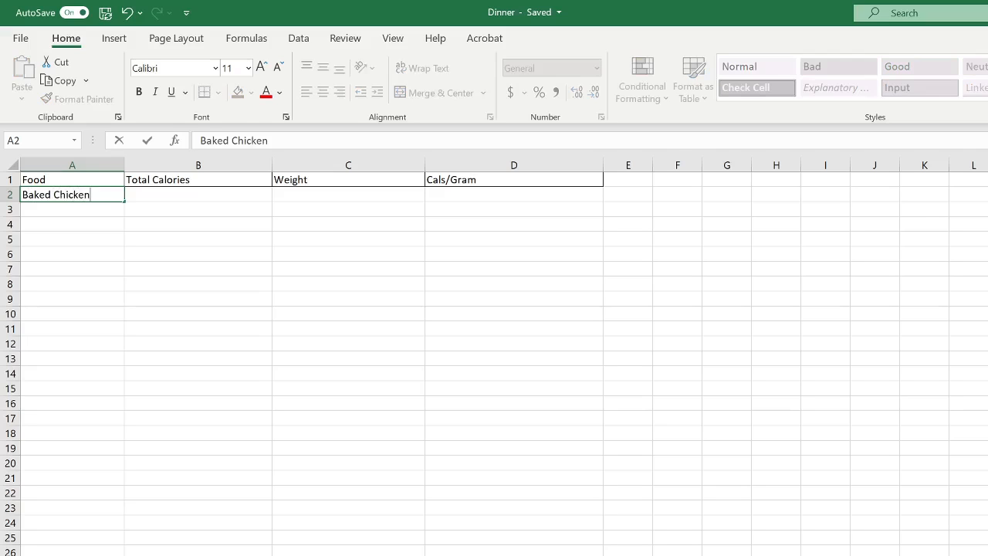
key("Return")
type("Chicken Thighs")
key("Return")
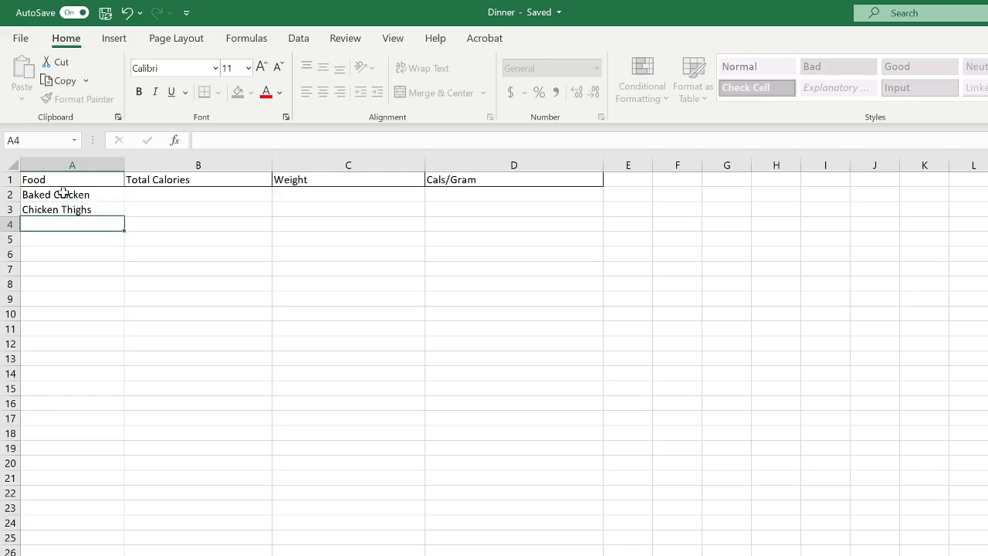
type("Olive")
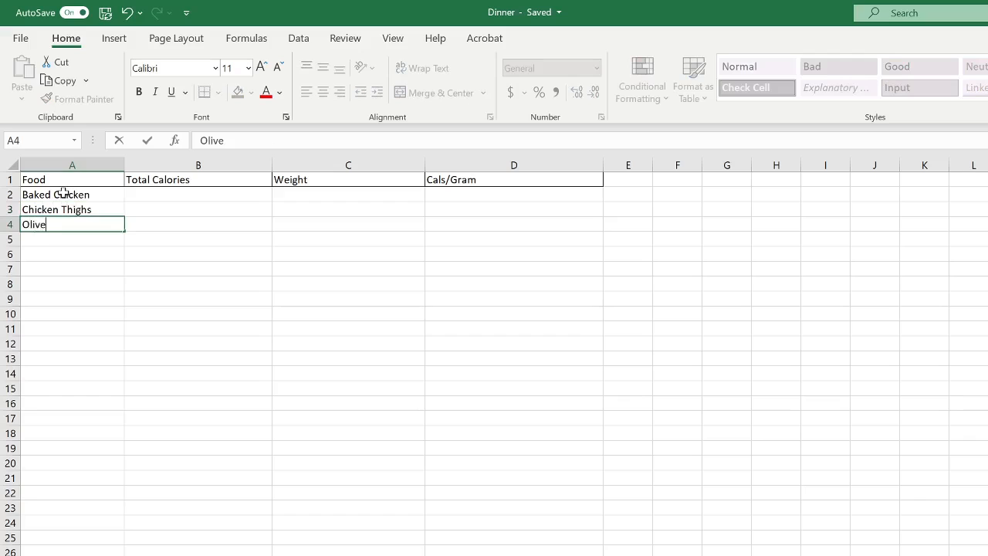
type(" Oil")
key("Return")
type("Ca")
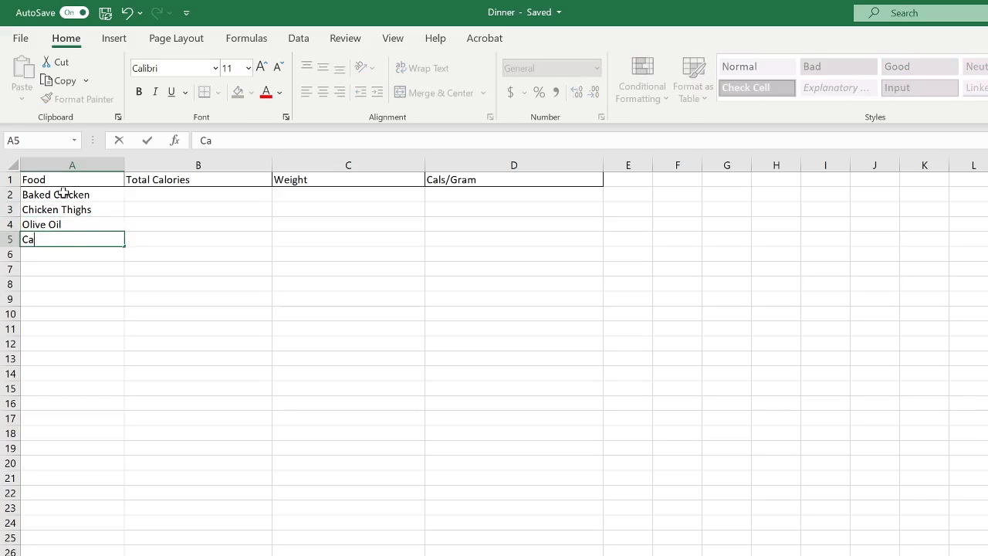
type("rrots")
key("Return")
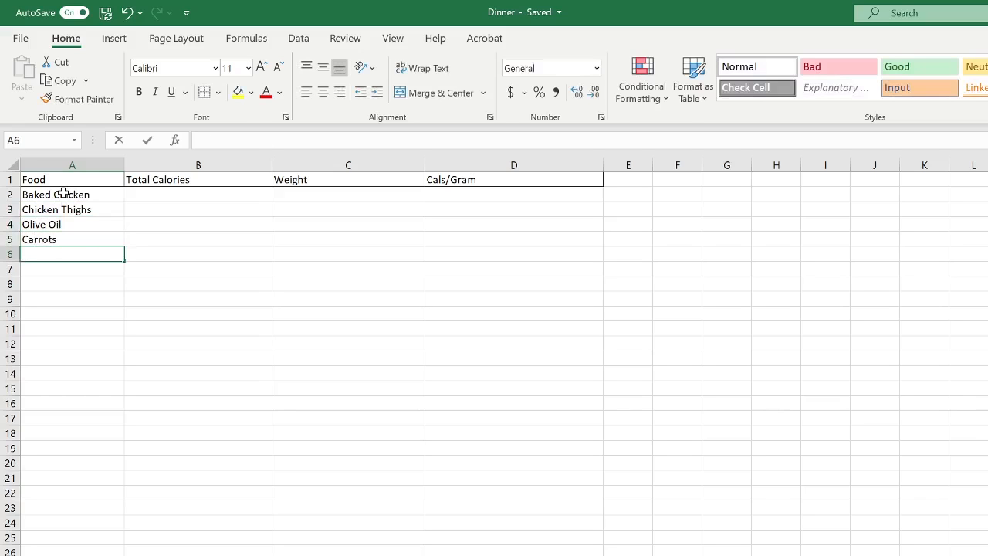
type("Onions")
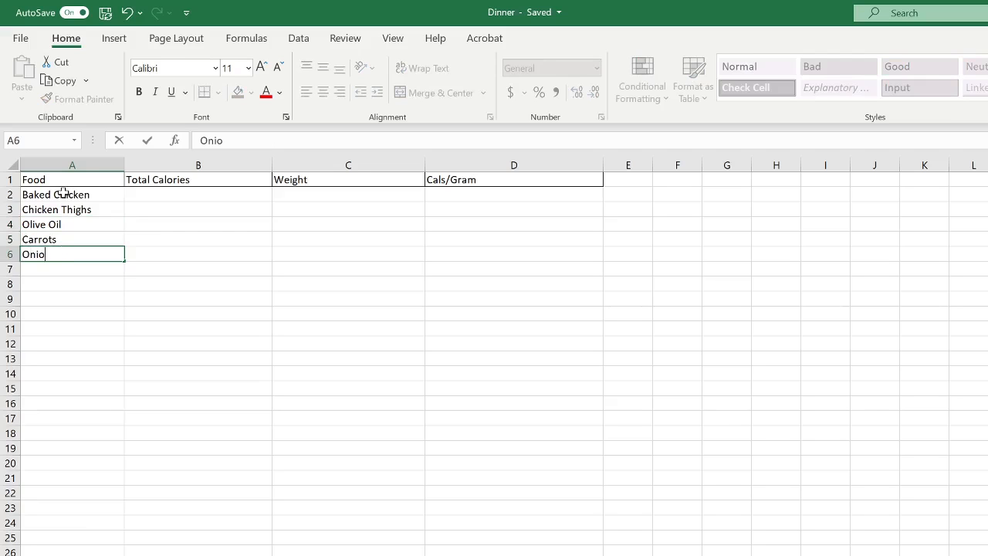
key("Return")
- Leave row 7 blank and enter Vegetable, Zoodles and Stir Fry Vegetable in cells A8 through A10
key("Return")
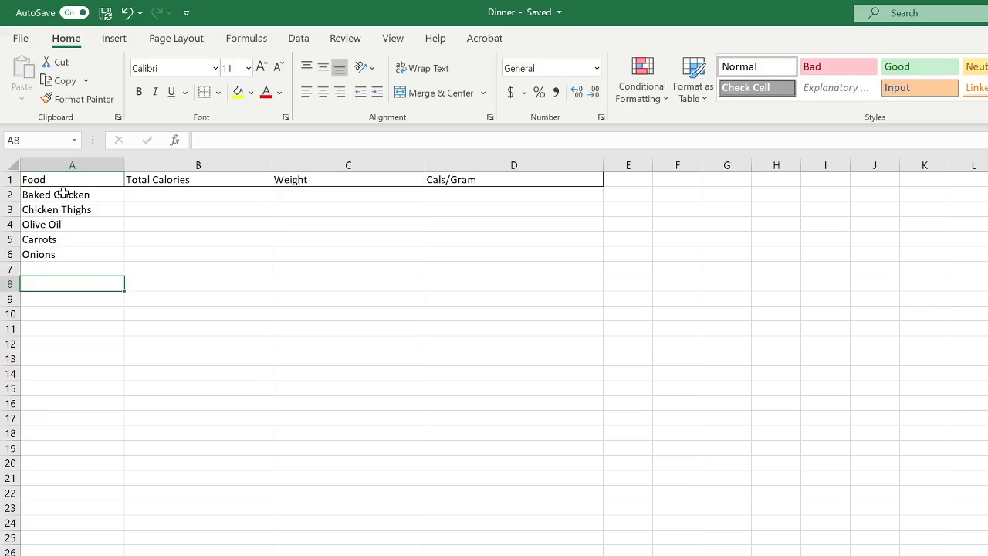
type("Vegetable")
key("Return")
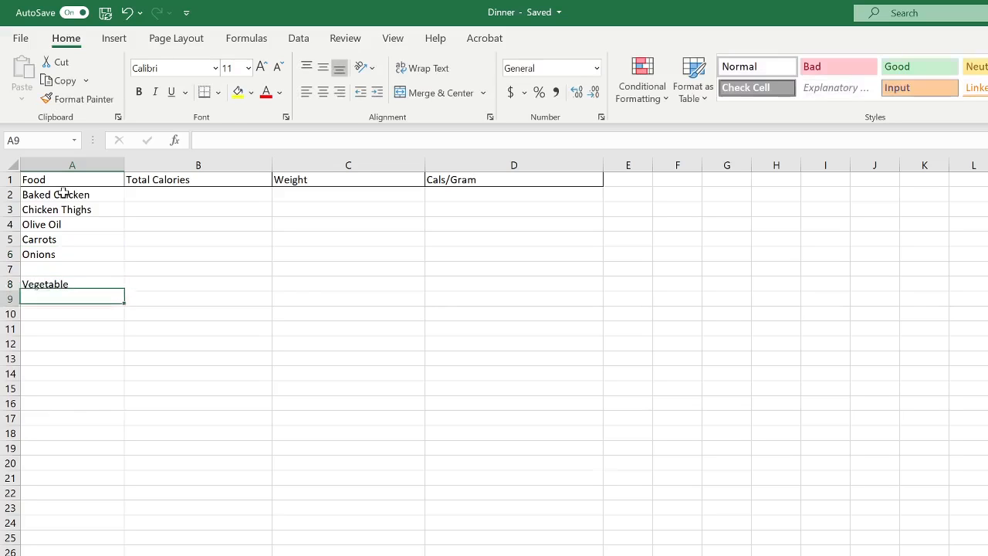
type("Zoodles")
key("Return")
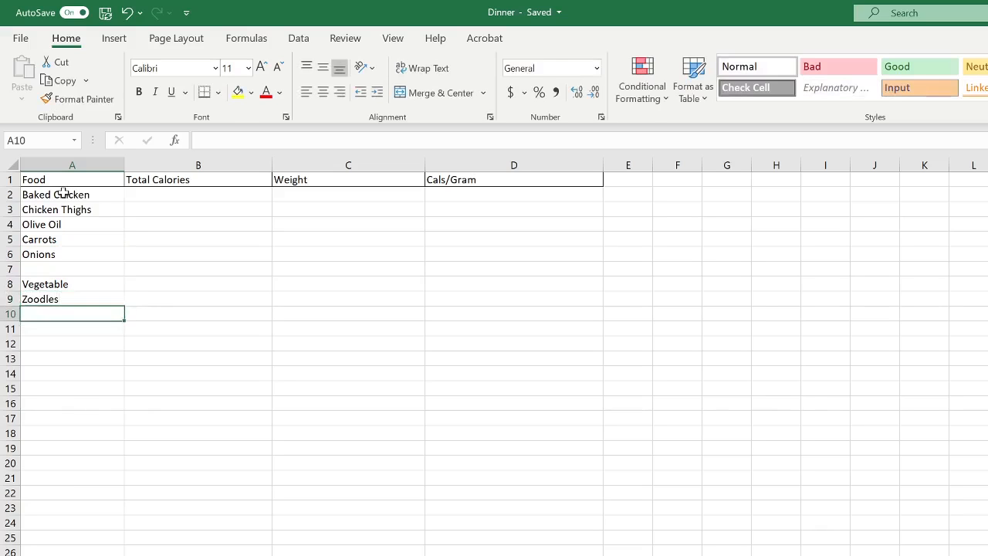
type("S")
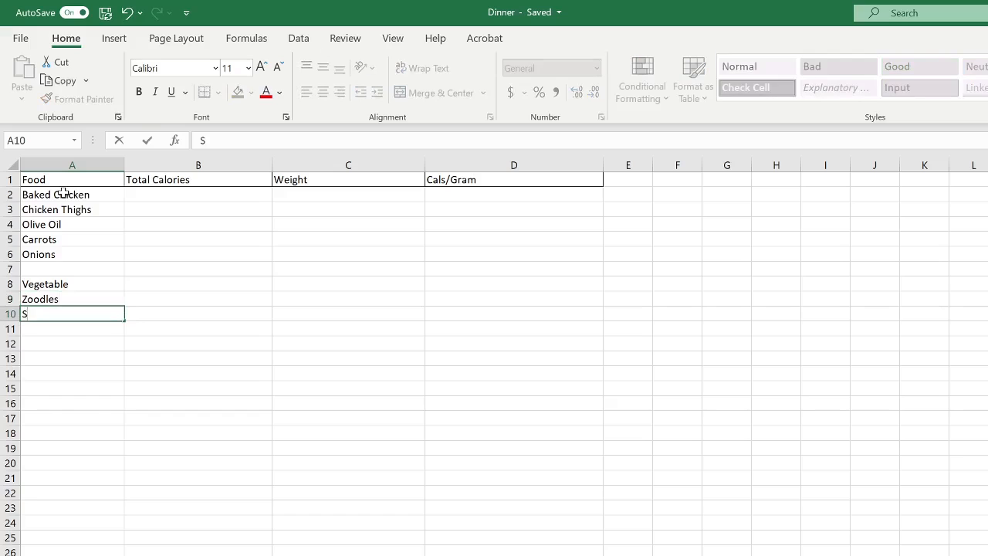
type("tir Fry Vegetable")
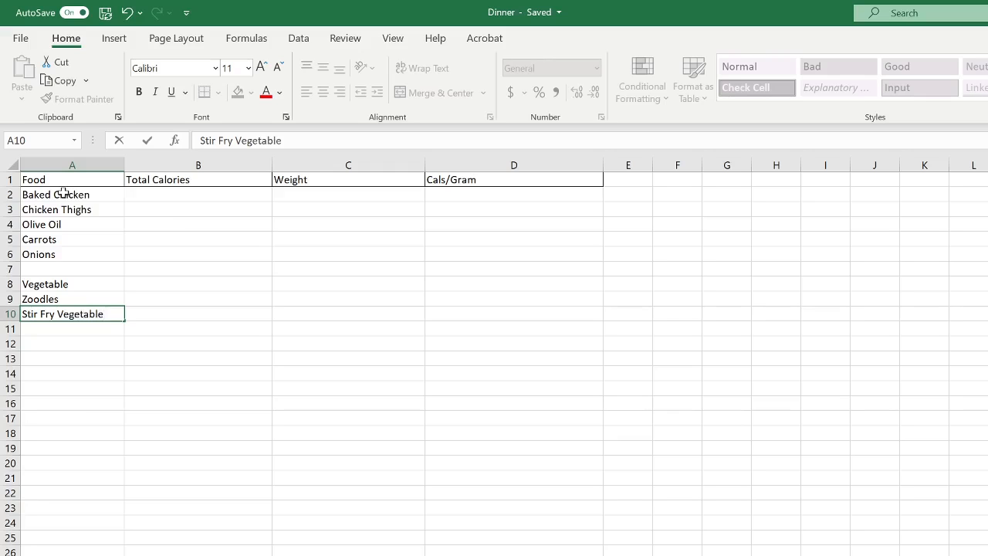
key("Return")
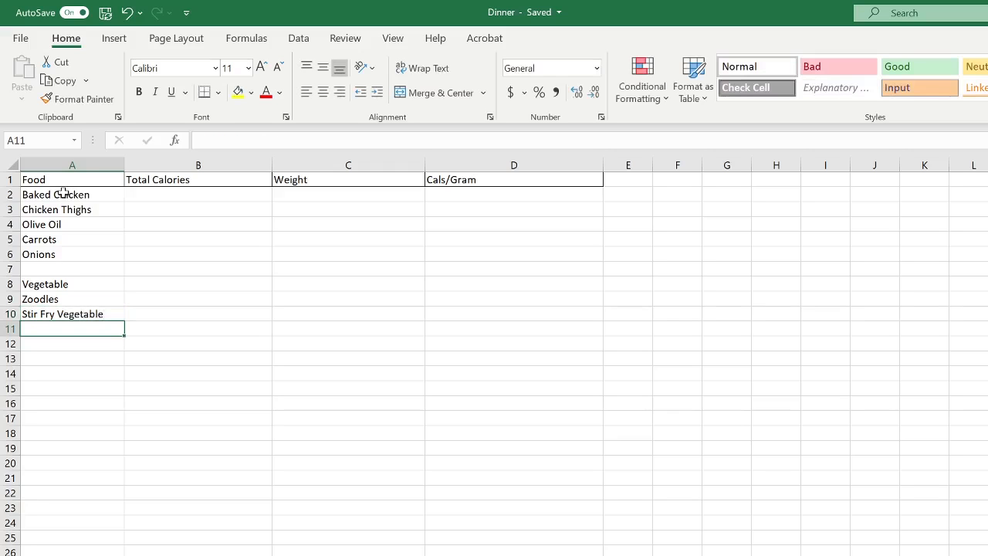
- Enter Onion and Peppers in A11 and Garbanzo in A12 to complete the vegetable ingredient list
type("Onio")
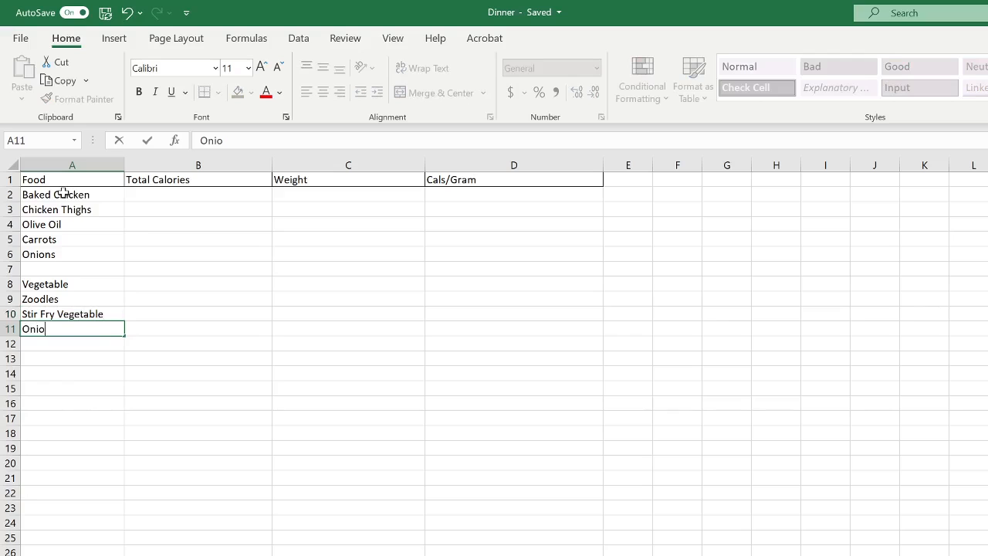
type("n and Peppers")
key("Return")
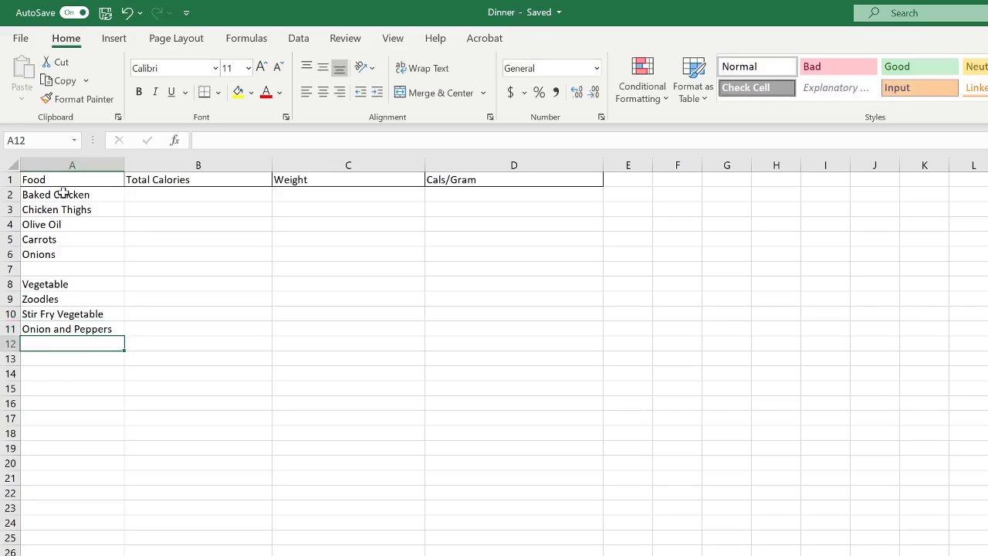
type("Garbo")
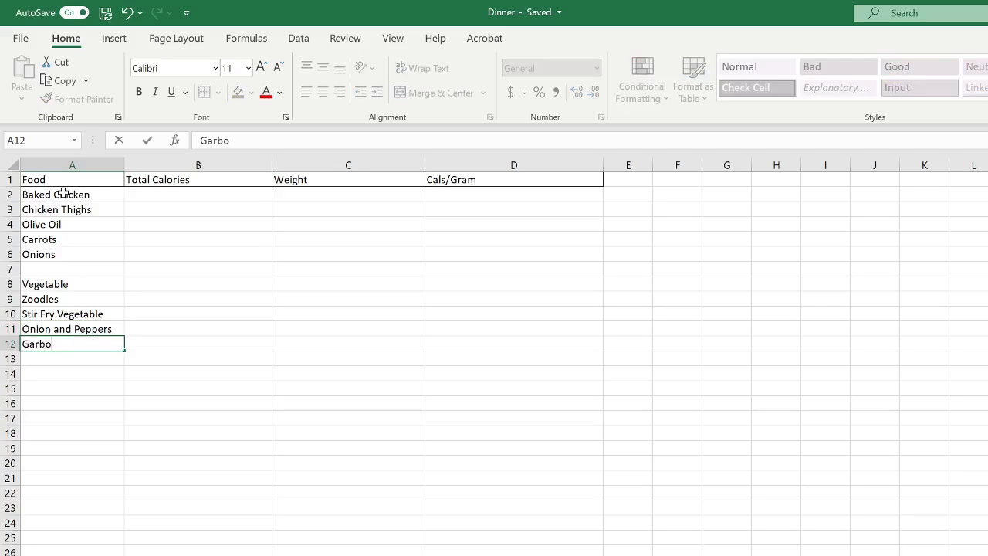
key("BackSpace")
type("anzo")
key("Return")
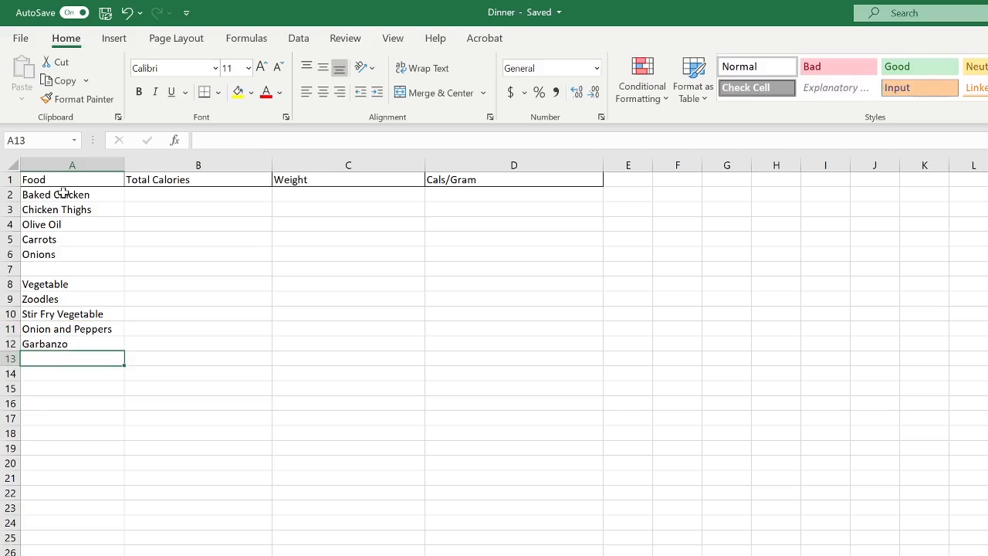
- Total the Baked Chicken ingredients' calories in B2 with a SUM of B3:B6
left_click(185, 190)
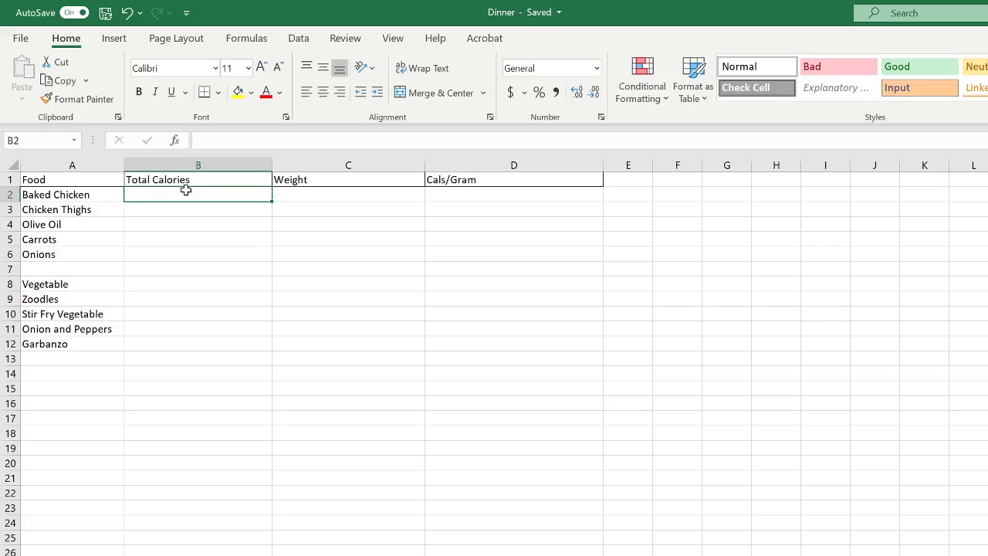
type("=sum")
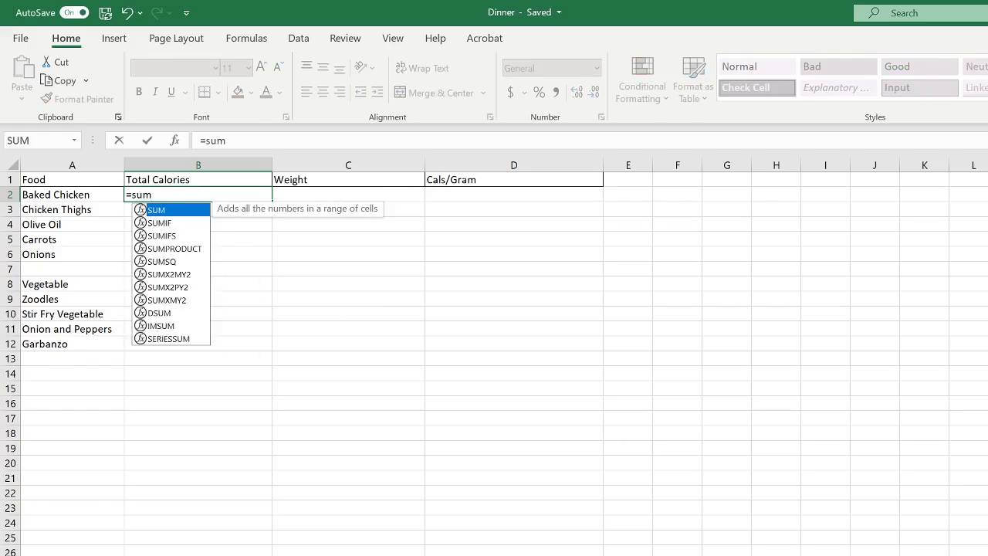
type("(")
left_click_drag(190, 254, 186, 220)
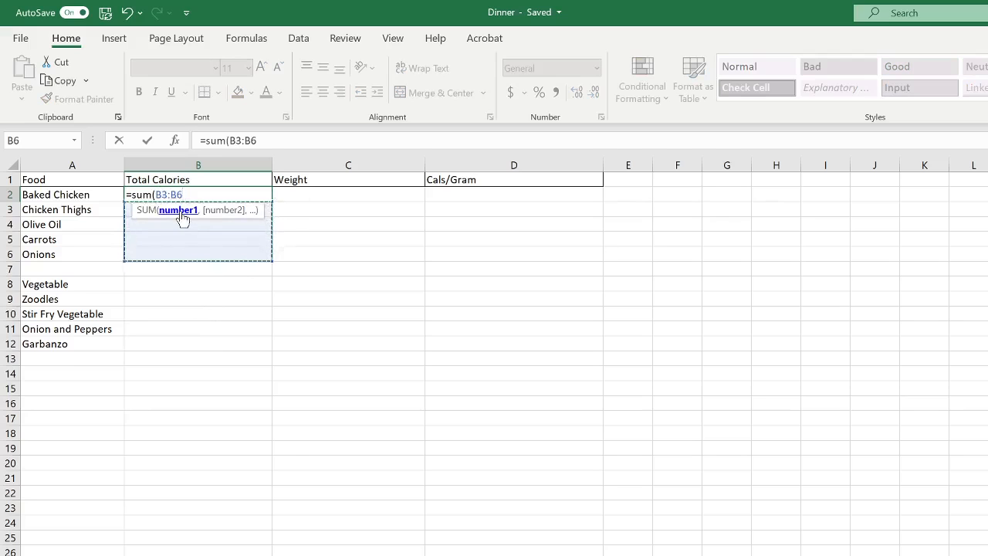
key("Return")
- Total the Vegetable ingredients' calories in B8 with a SUM of B9:B12
left_click(158, 281)
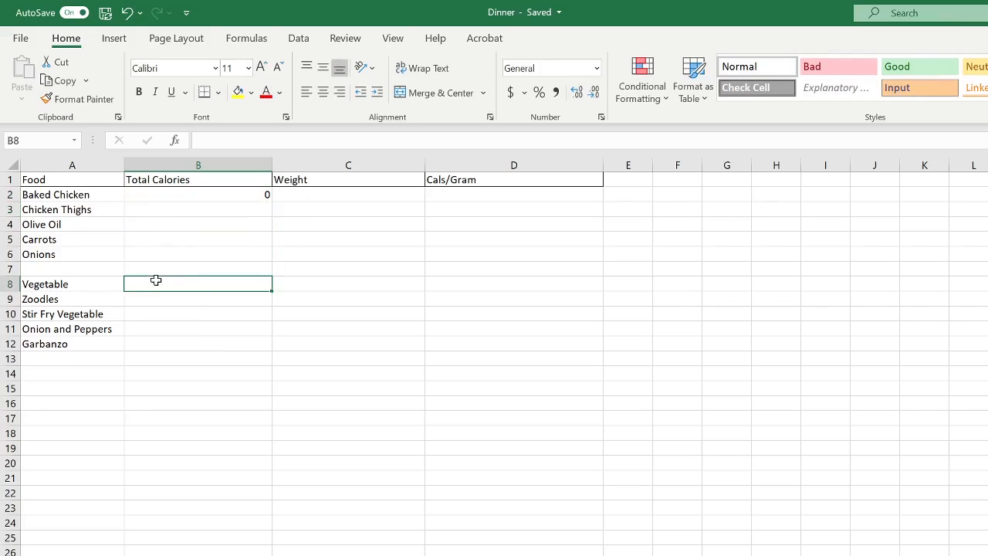
type("=sum")
key("Tab")
left_click_drag(146, 343, 143, 302)
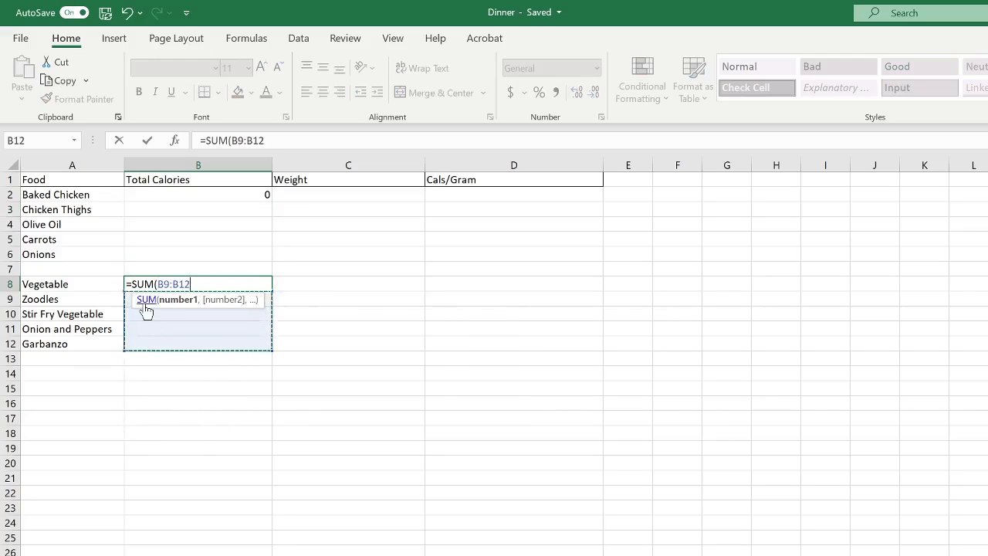
key("Return")
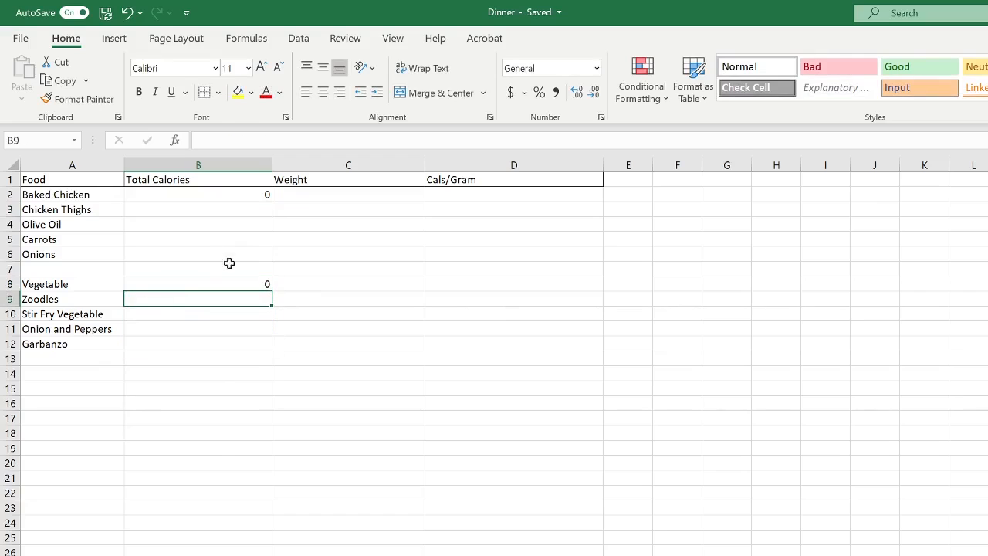
- Calculate the Chicken Thighs calories in B3 with =C3*D3 and fill the formula down through B6
left_click(211, 209)
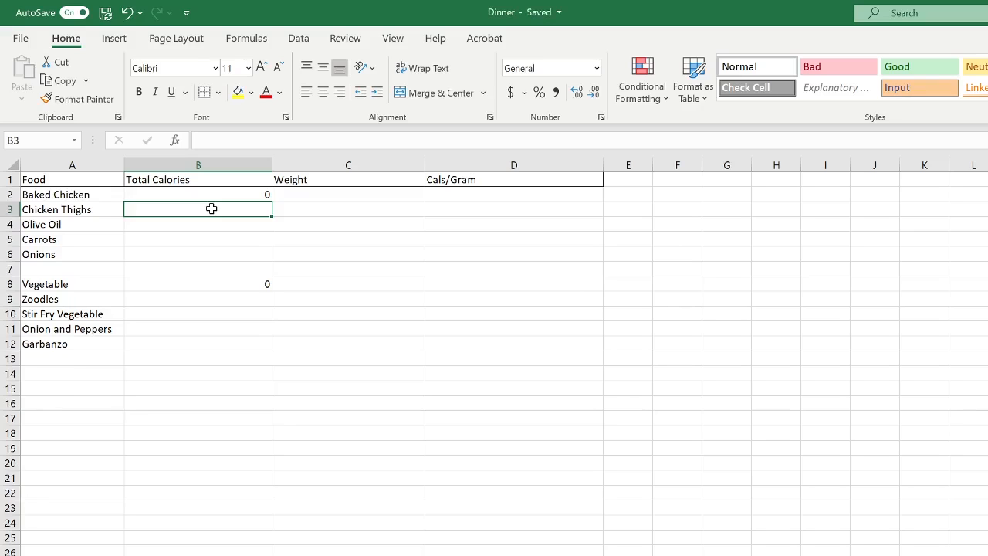
type("=")
left_click(290, 211)
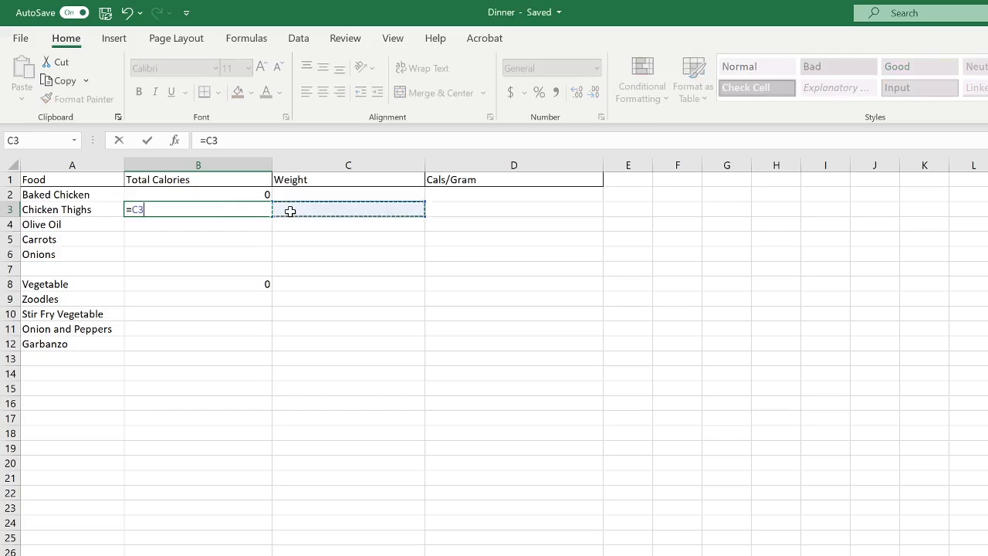
type("*")
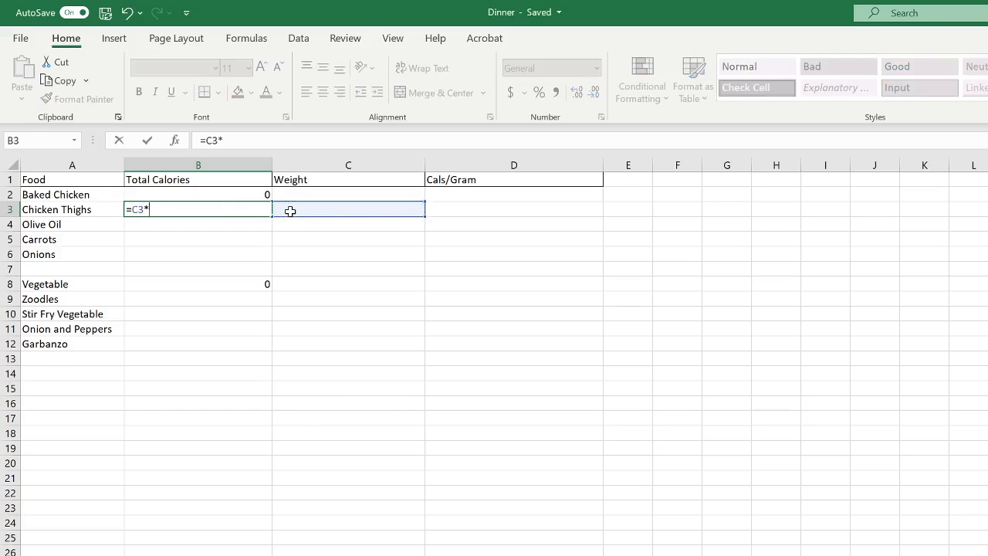
left_click(499, 212)
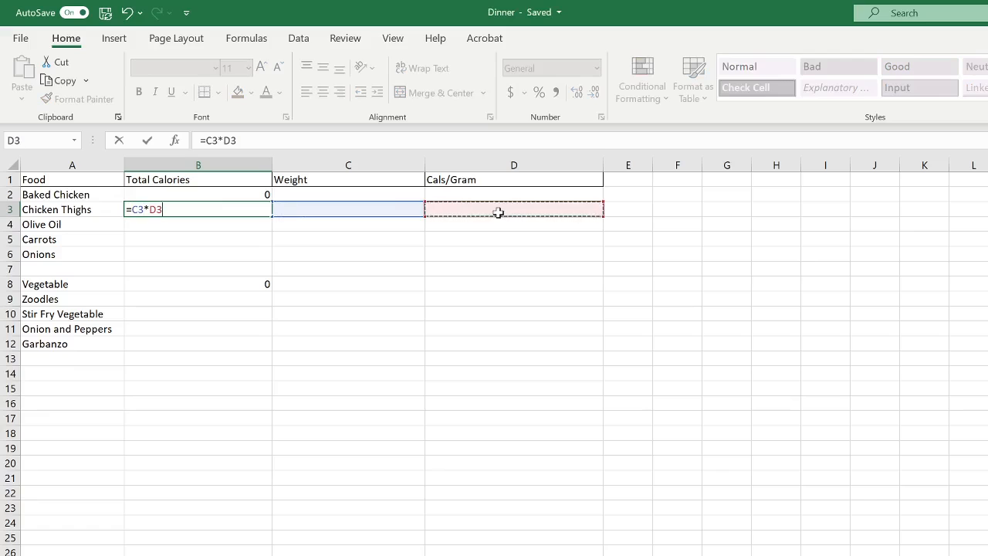
key("Return")
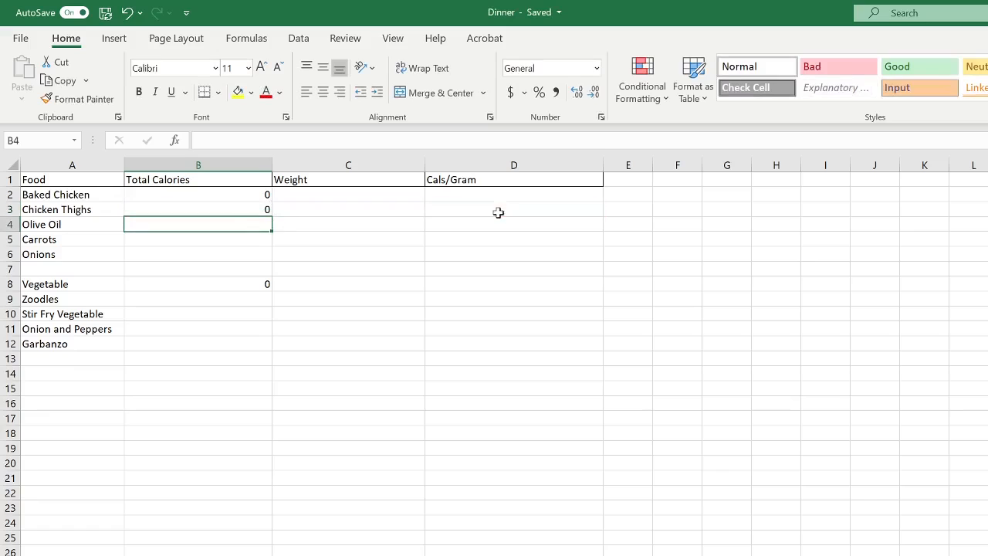
left_click(256, 210)
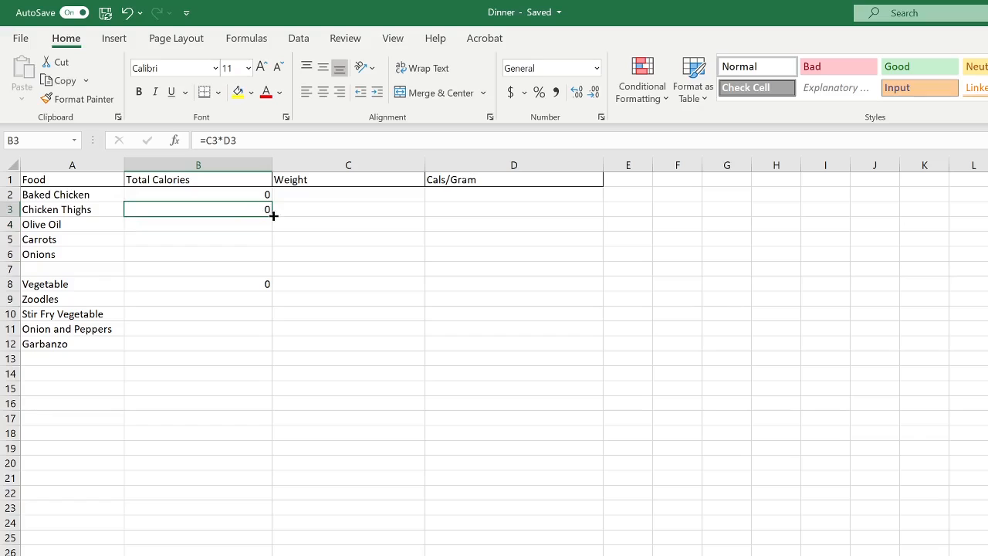
left_click_drag(273, 215, 276, 257)
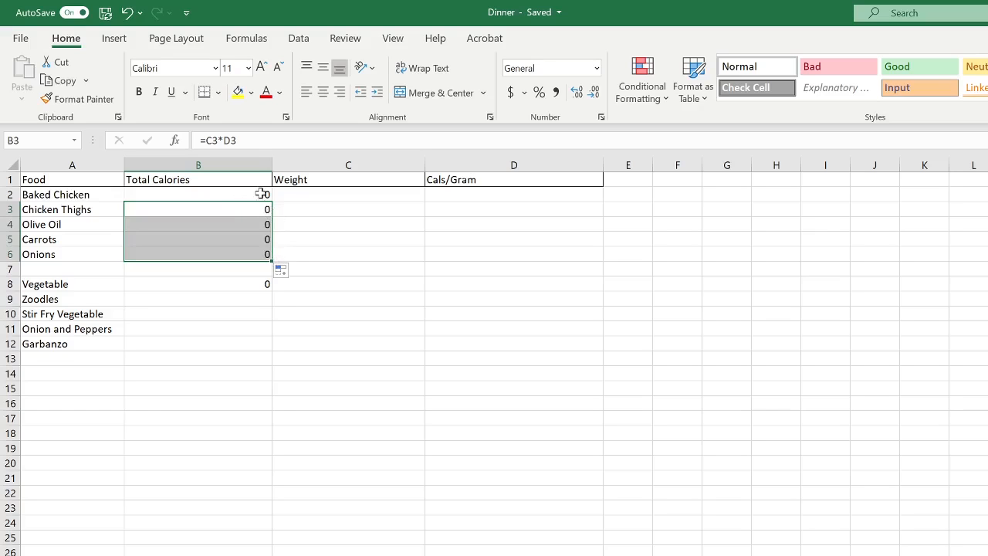
- Calculate the Zoodles calories in B9 with =C9*D9 and fill the formula down through B12
left_click(243, 295)
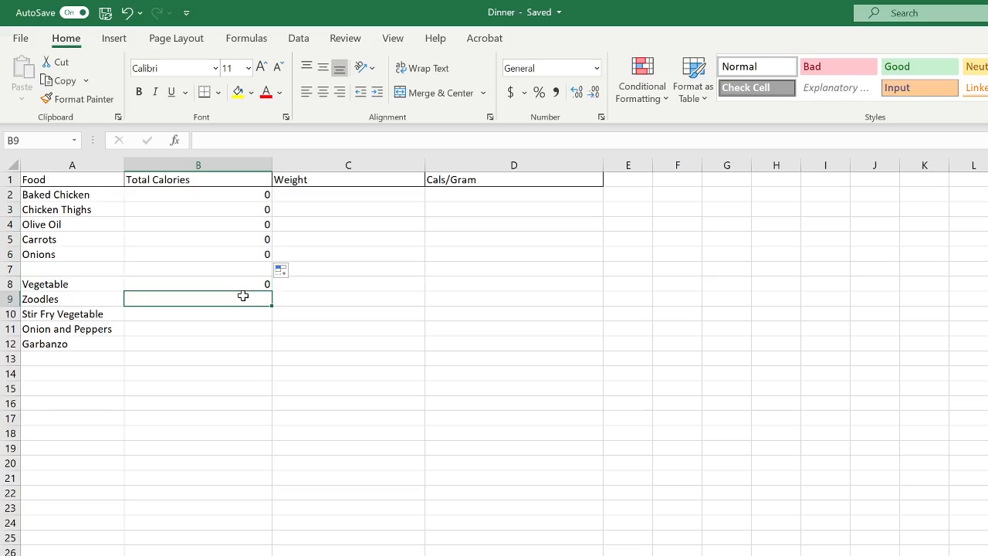
type("=")
left_click(305, 299)
type("*")
left_click(499, 298)
key("Return")
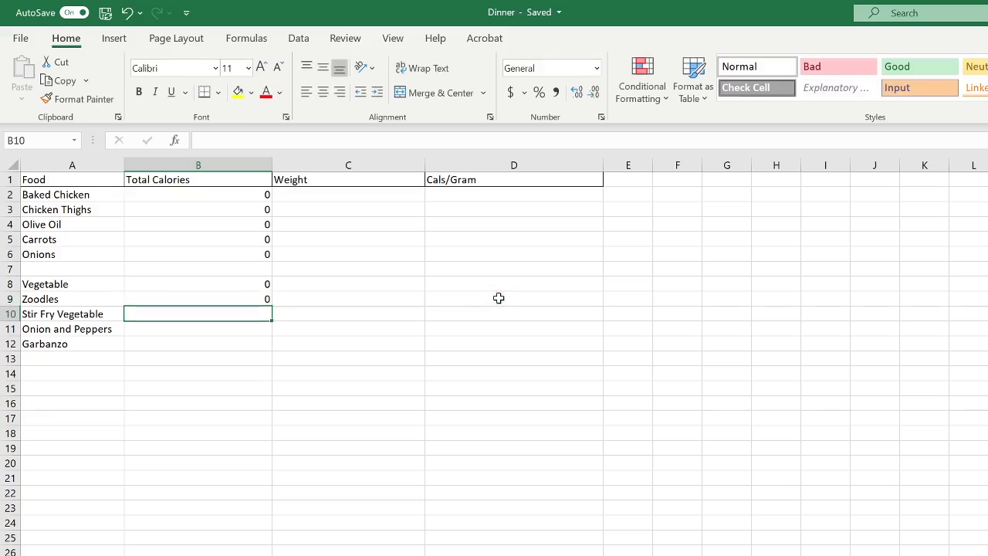
left_click(252, 298)
double_click(272, 306)
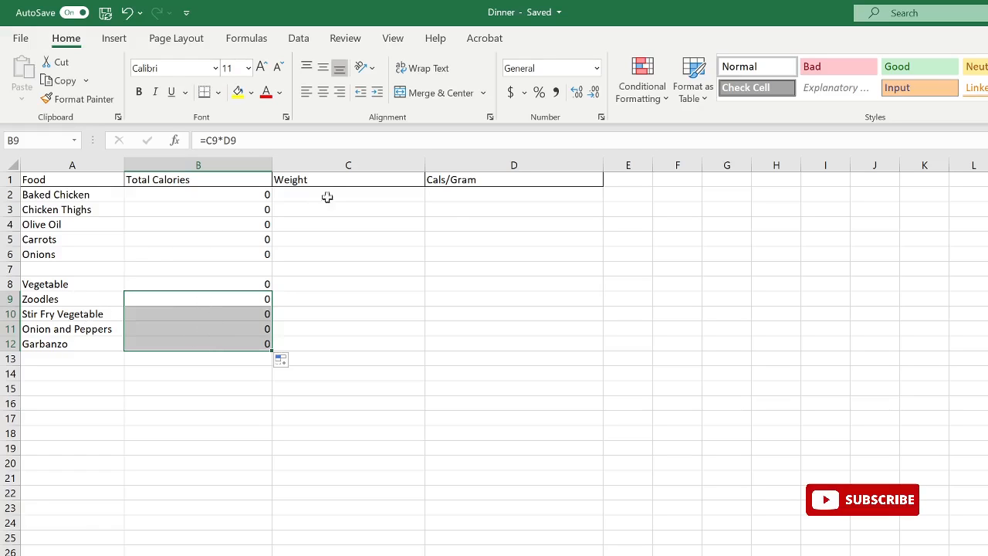
- Enter =160/112 in D3 as the calories per gram for Chicken Thighs
left_click(443, 203)
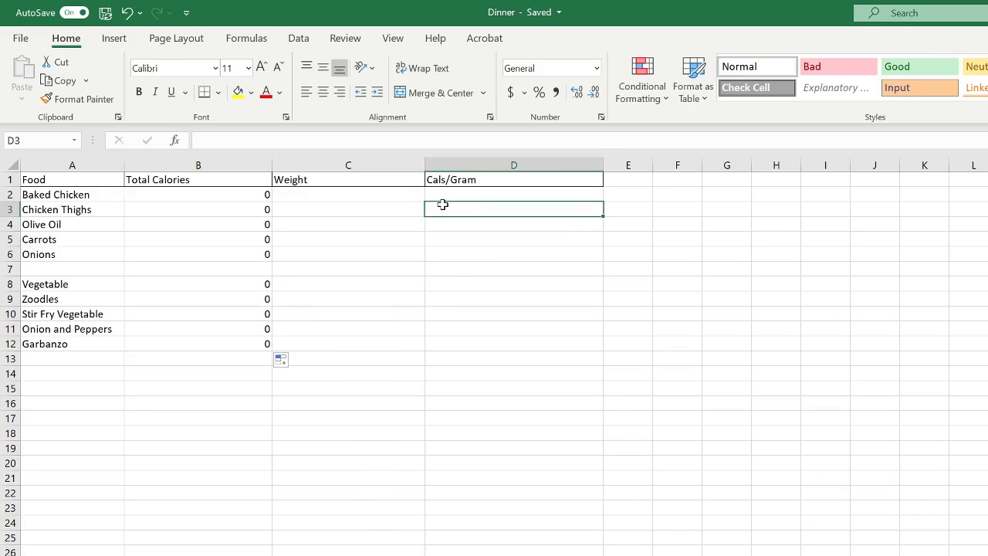
type("=1")
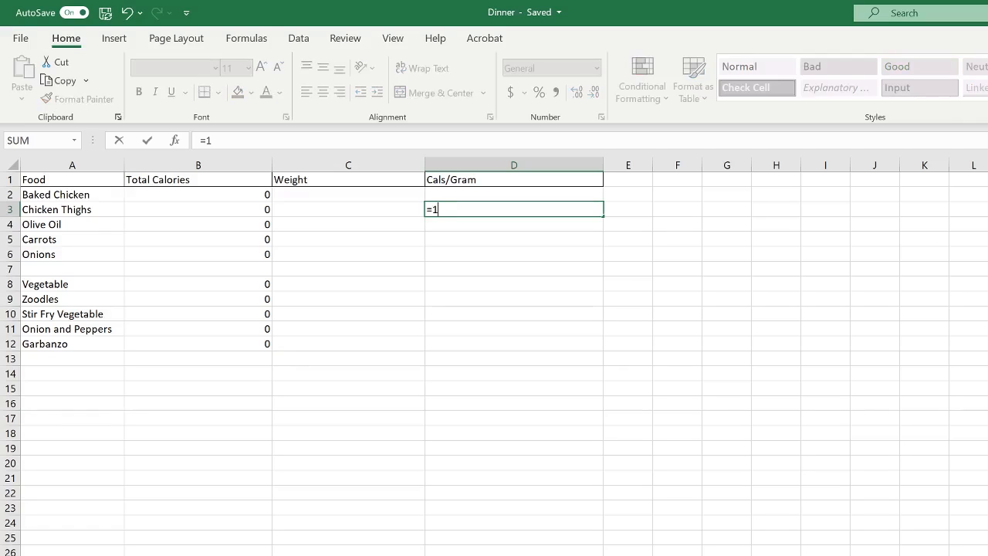
type("60/112")
key("Return")
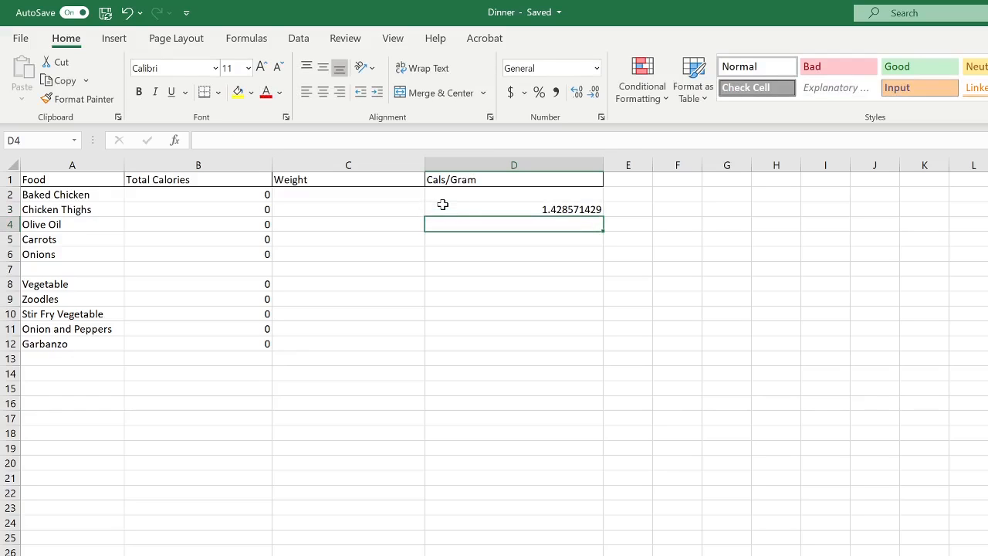
- Enter =130/15 in D4 as the calories per gram for Olive Oil
left_click(443, 204)
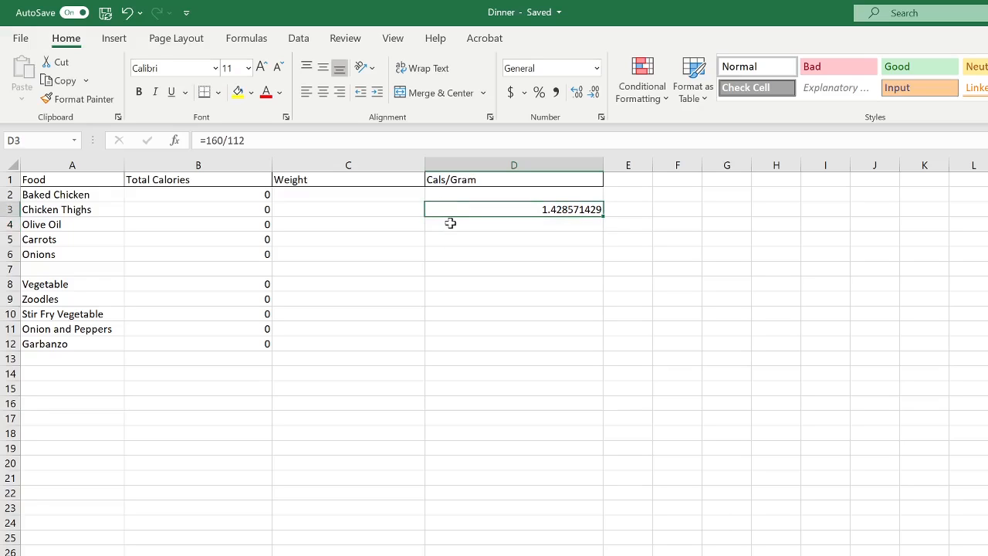
left_click(450, 224)
type("=")
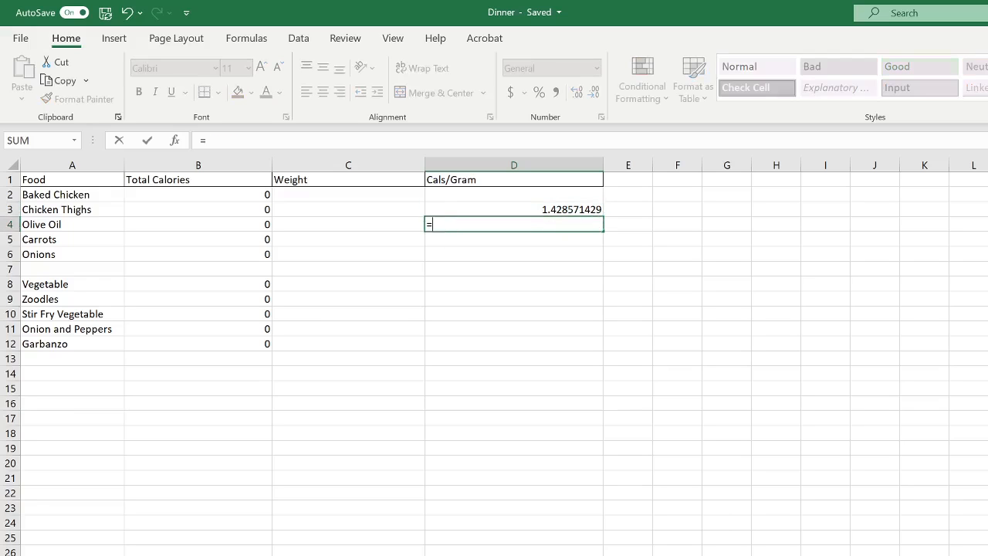
type("130/15")
key("Return")
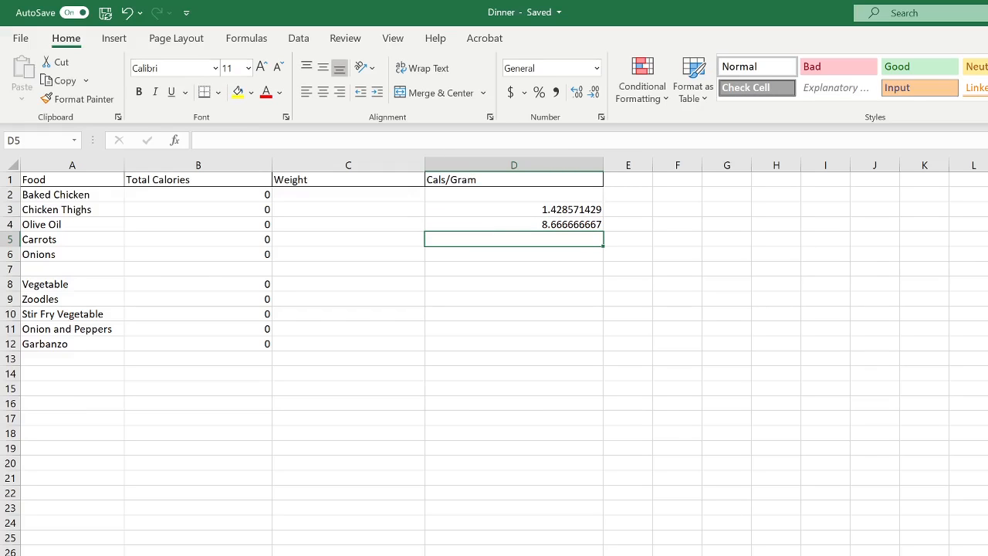
- Search Google in the browser for "onion calories 100g" and enter .4 in D6 of the workbook as the Onions calories per gram
key("alt+Tab")
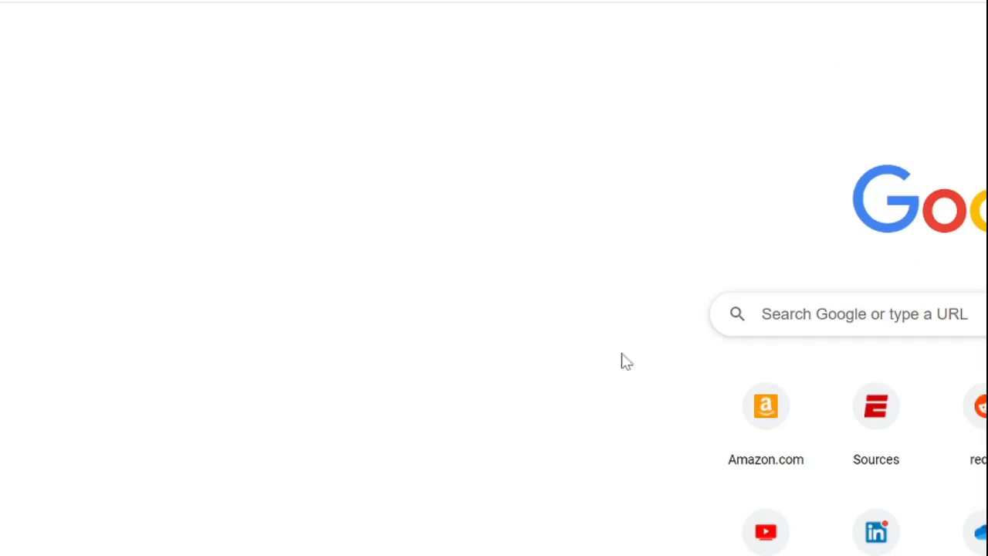
left_click(904, 318)
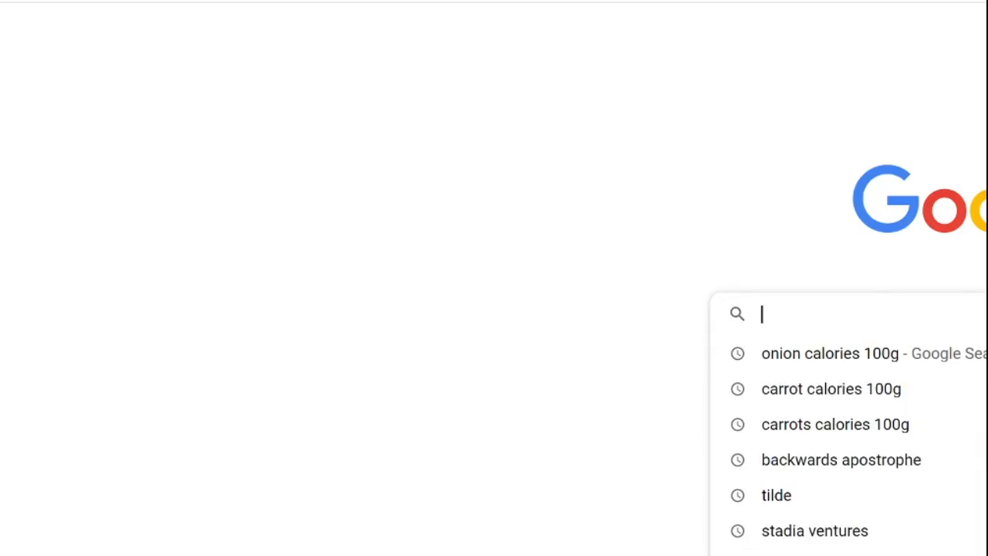
type("onion")
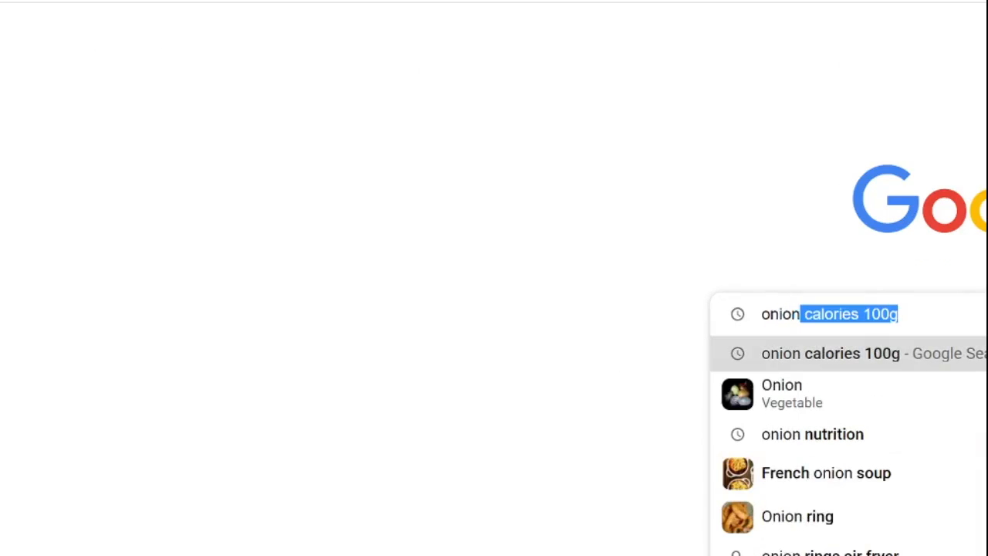
type(" calories")
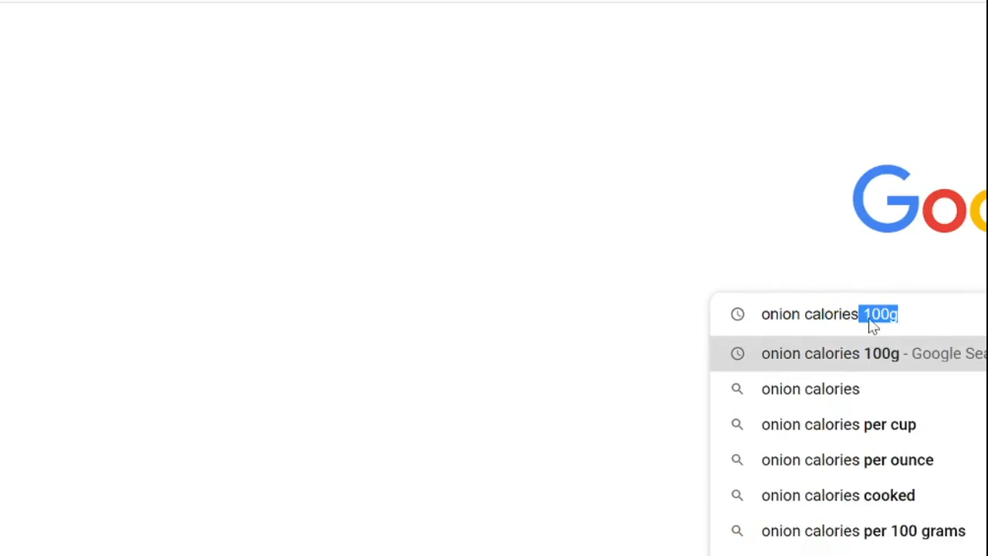
key("Return")
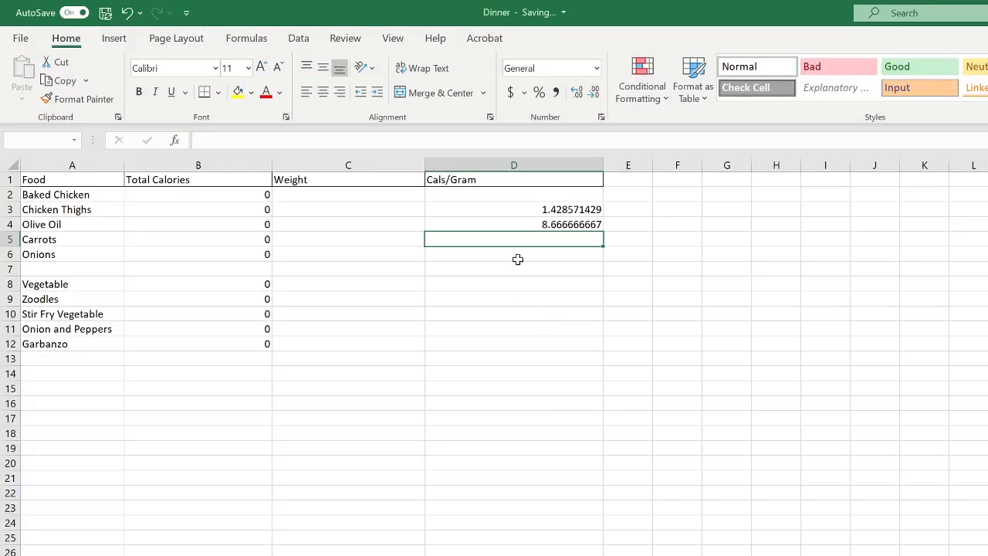
left_click(527, 255)
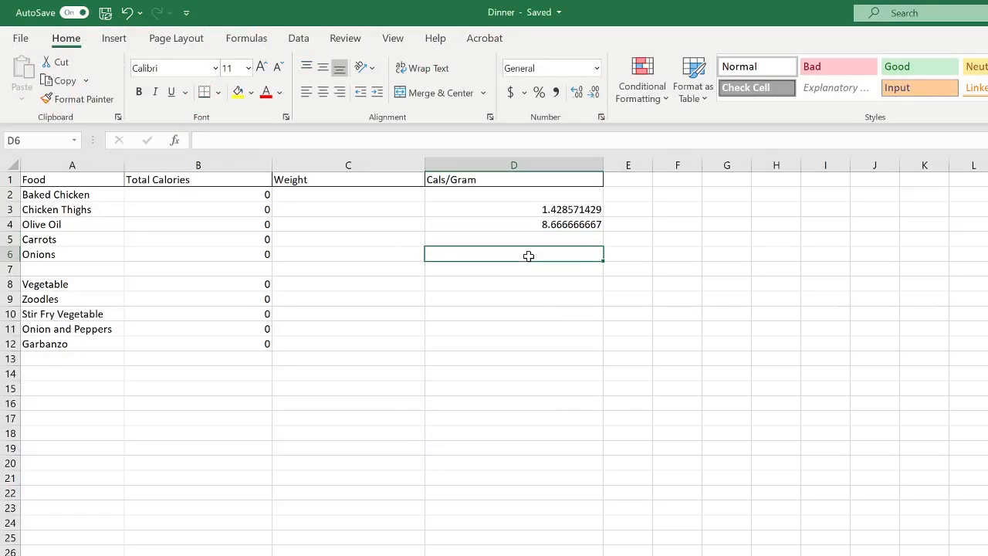
type(".4")
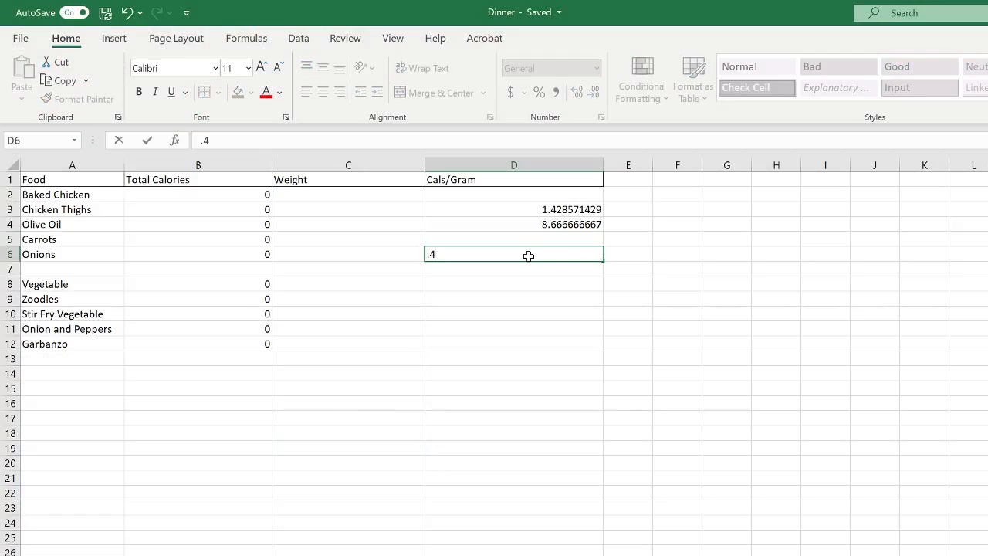
key("Return")
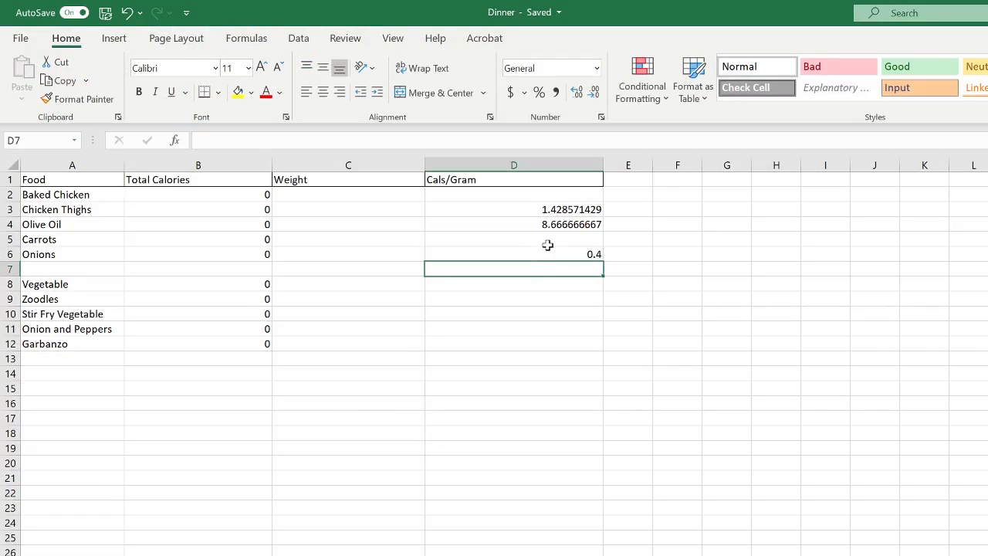
- Check the "carrot calories 100g" search results in the browser and enter .41 in D5 of the workbook as the Carrots calories per gram
left_click(549, 243)
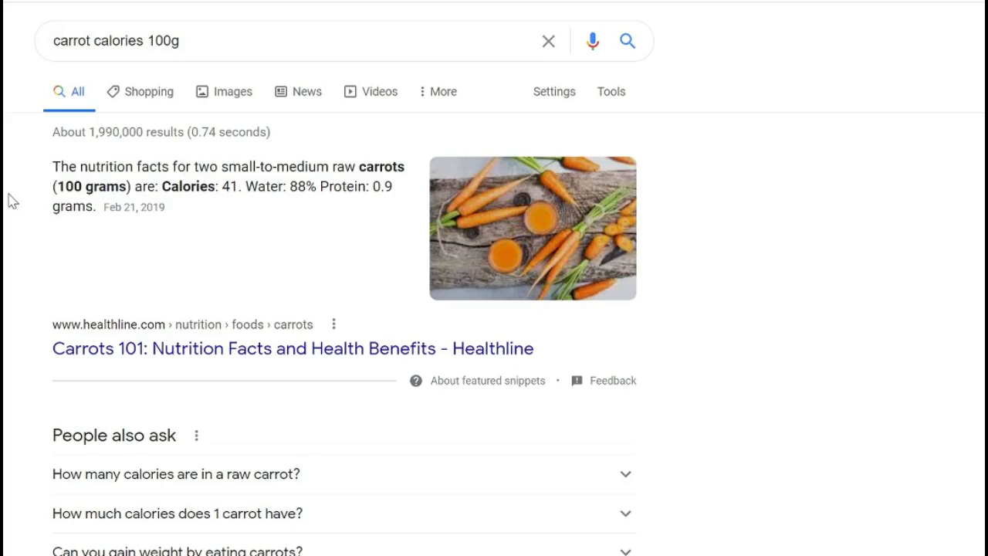
left_click_drag(179, 186, 242, 186)
scroll(309, 293, "down", 5)
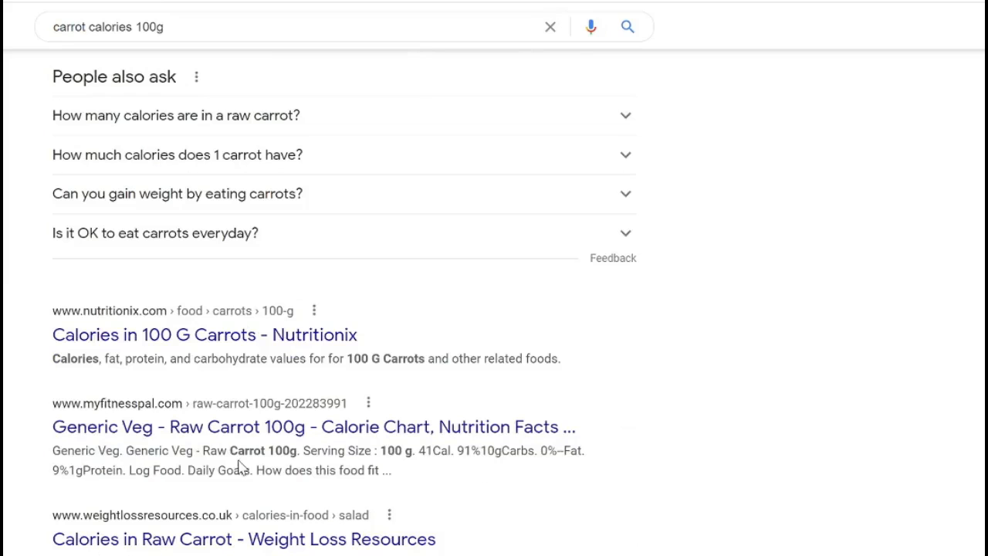
left_click_drag(330, 450, 451, 451)
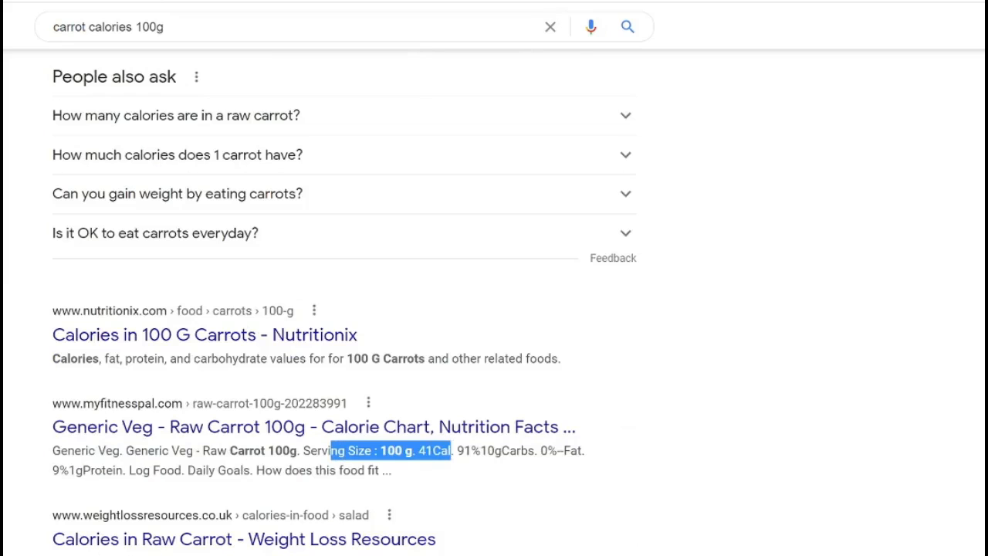
scroll(345, 301, "down", 5)
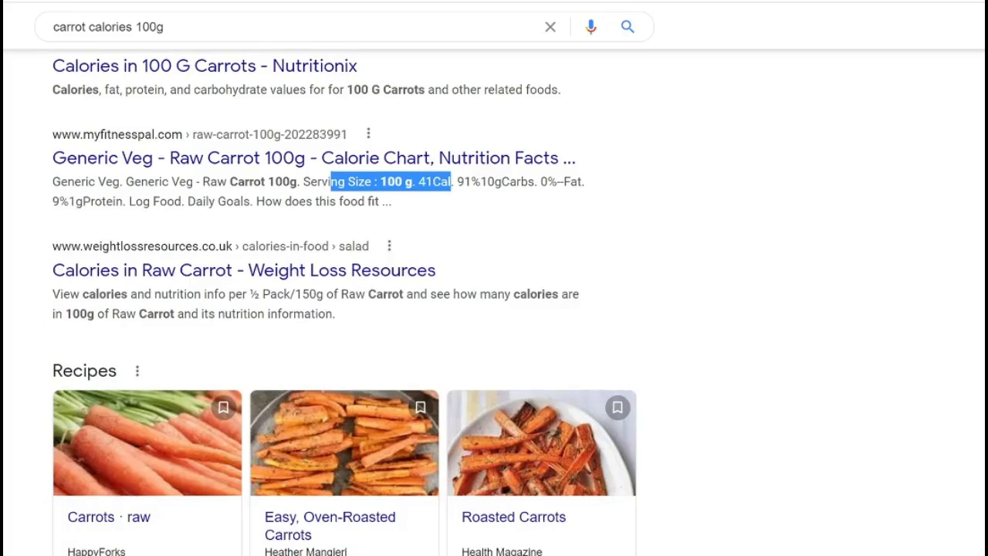
left_click(494, 251)
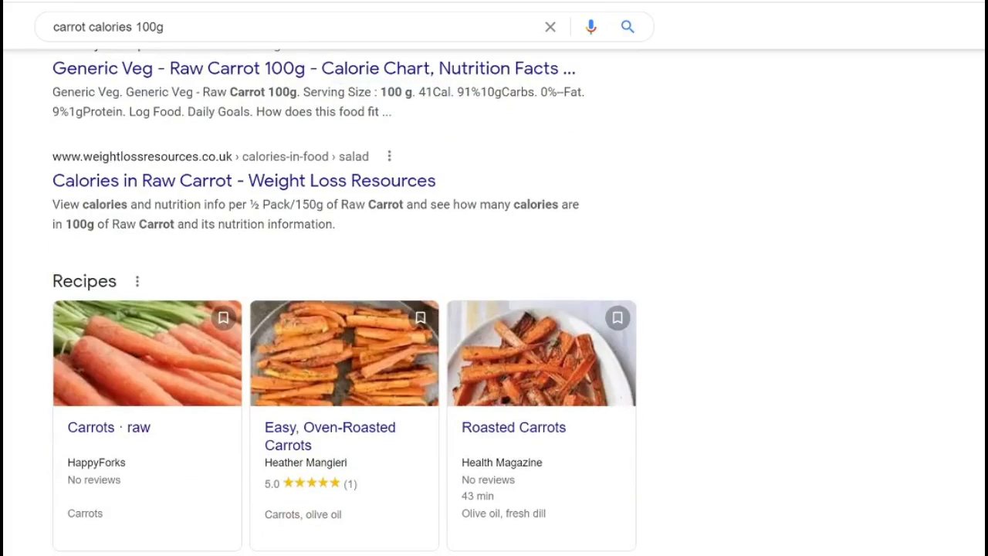
scroll(344, 301, "up", 6)
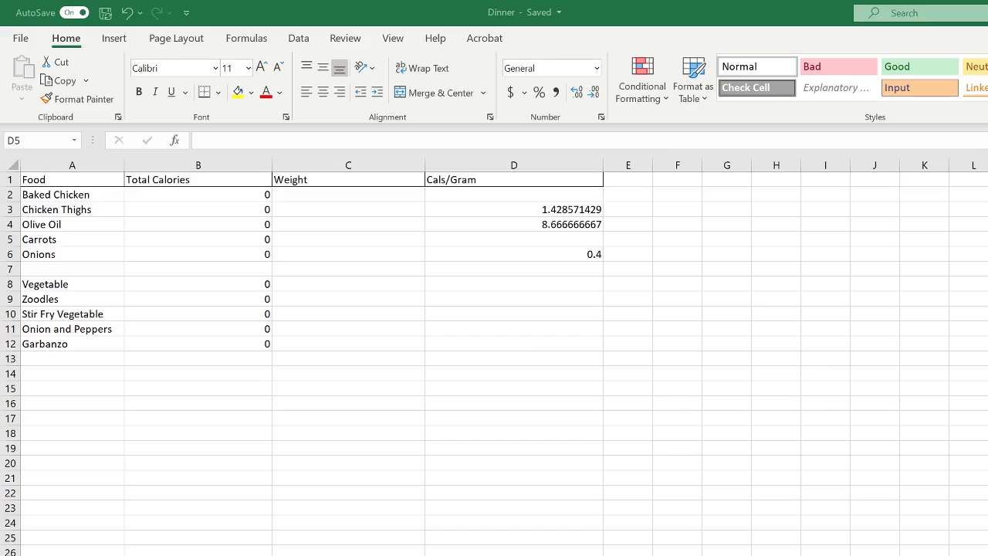
type(".41")
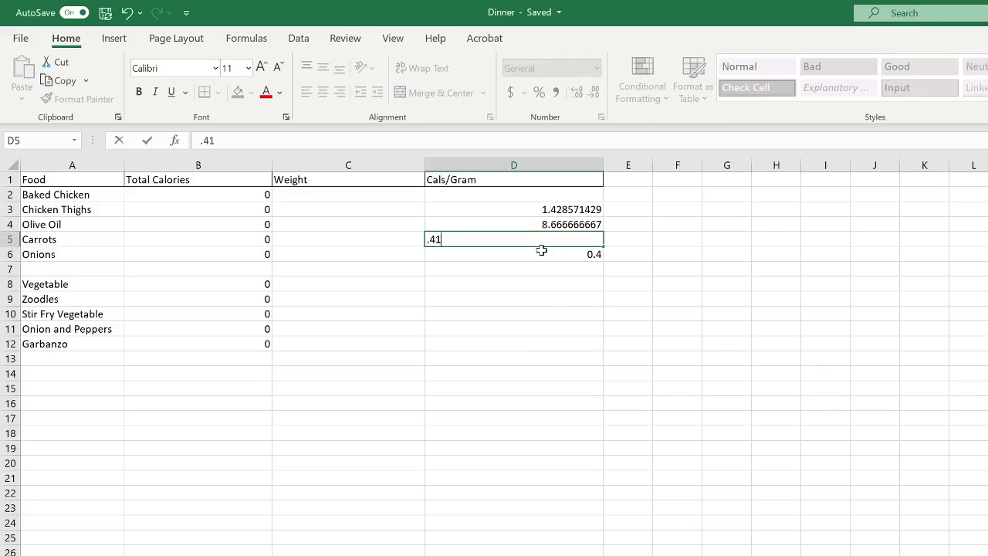
key("Return")
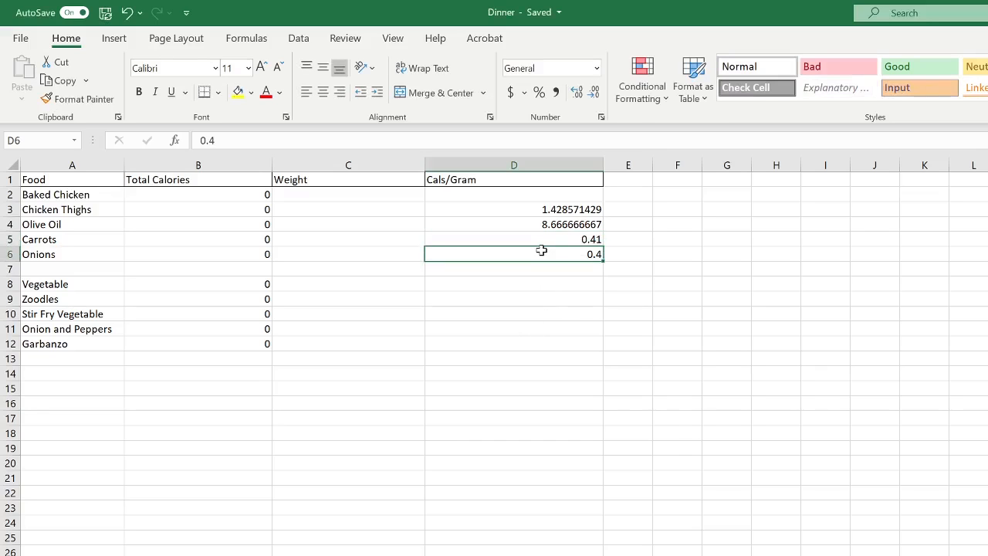
- Enter the calories per gram for Zoodles as =15/78 in D9 and for Stir Fry Vegetable as =35/92 in D10
left_click(340, 207)
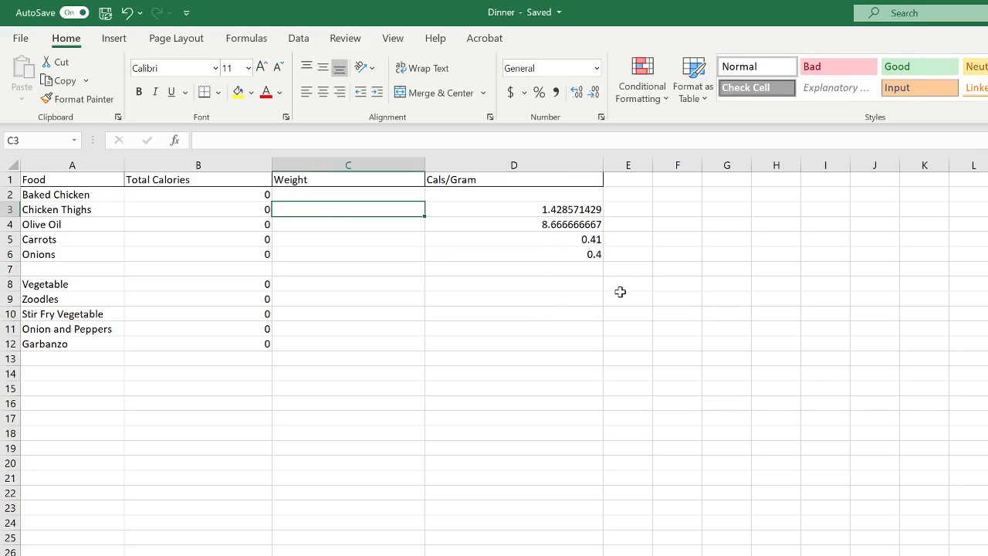
left_click(553, 299)
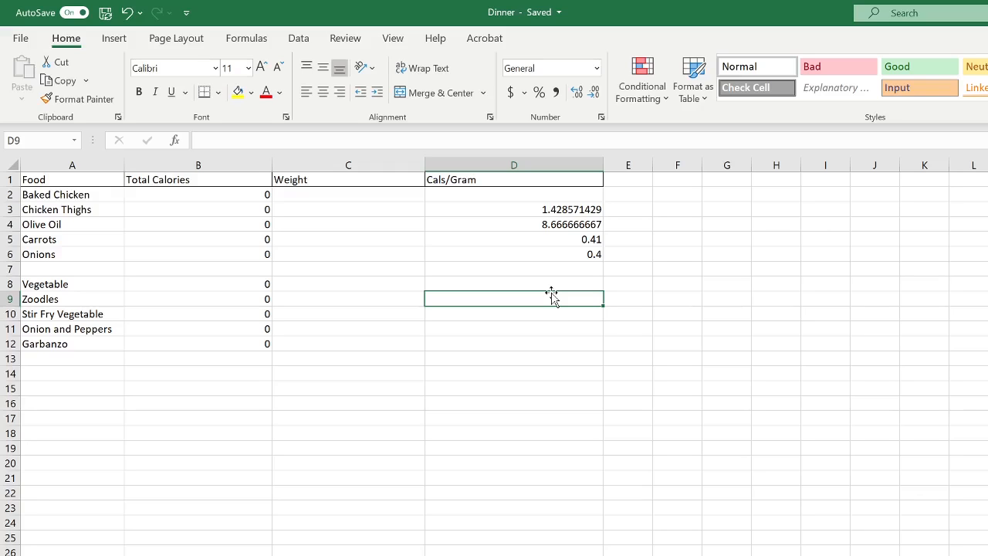
type("=")
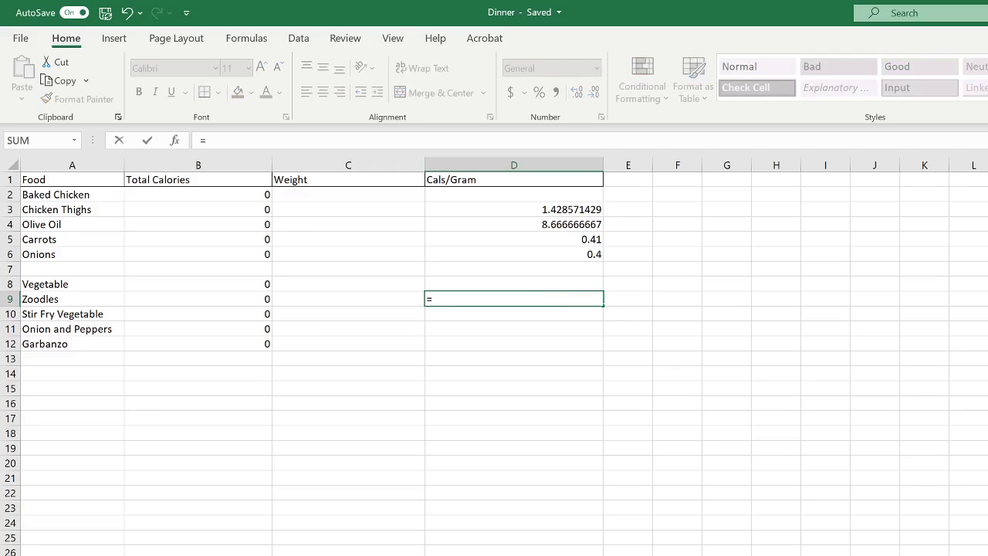
type("15/78")
key("Return")
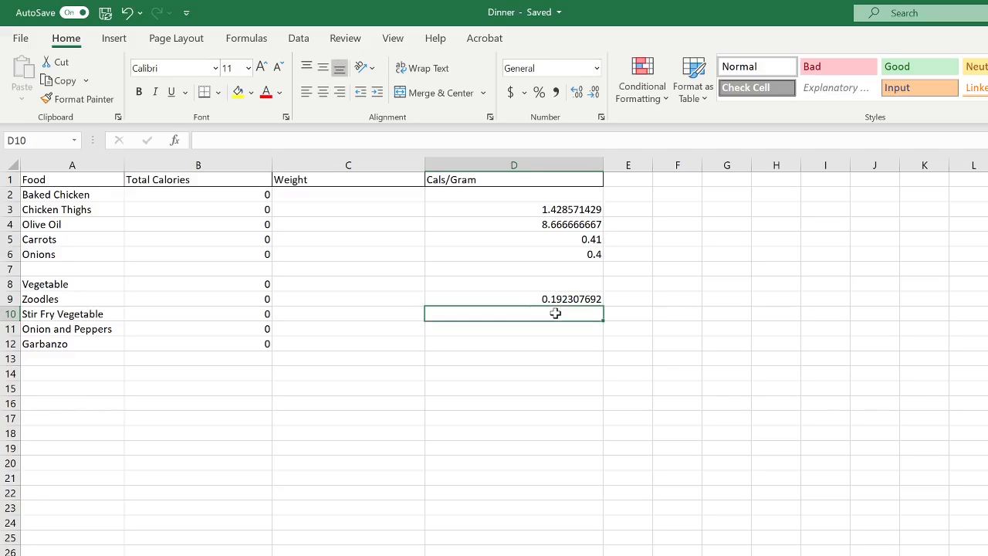
type("=35/92")
key("Return")
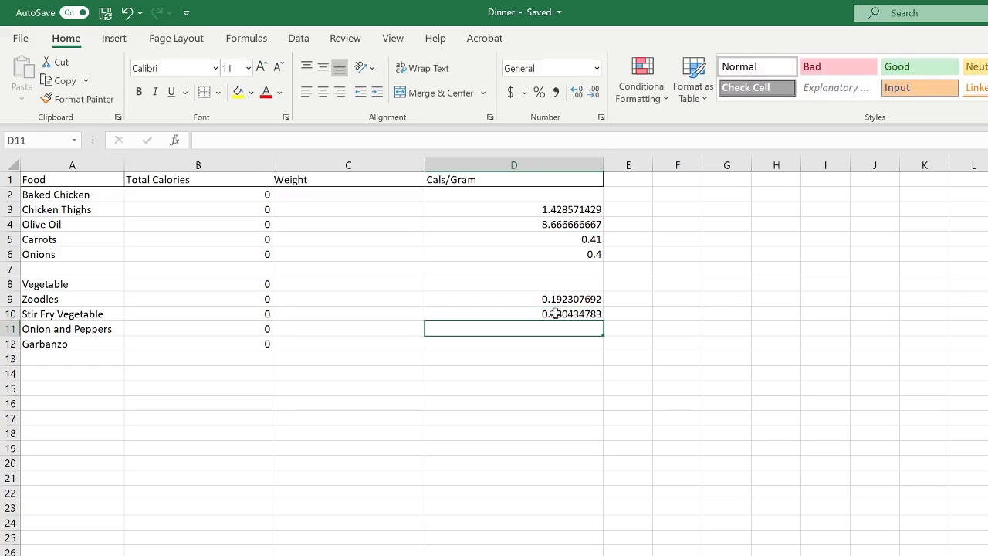
- Enter the calories per gram for Onion and Peppers as =20/75 in D11 and for Garbanzo as =120/130 in D12
type("=")
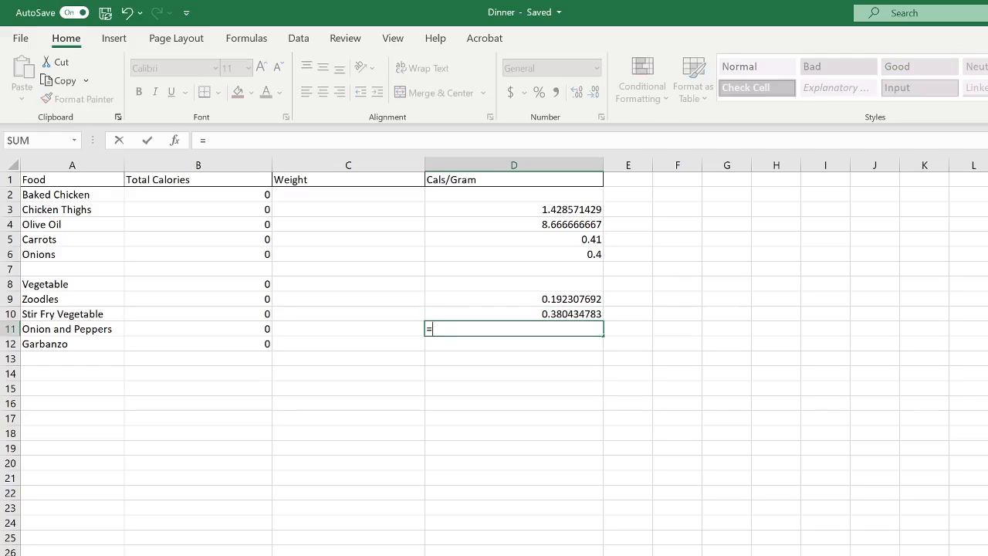
type("20/75")
key("Return")
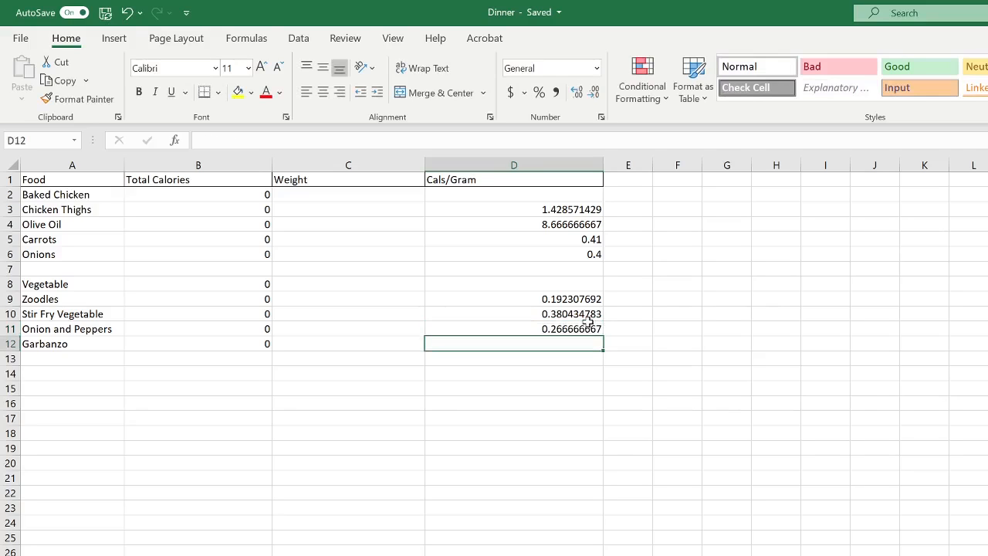
type("=120")
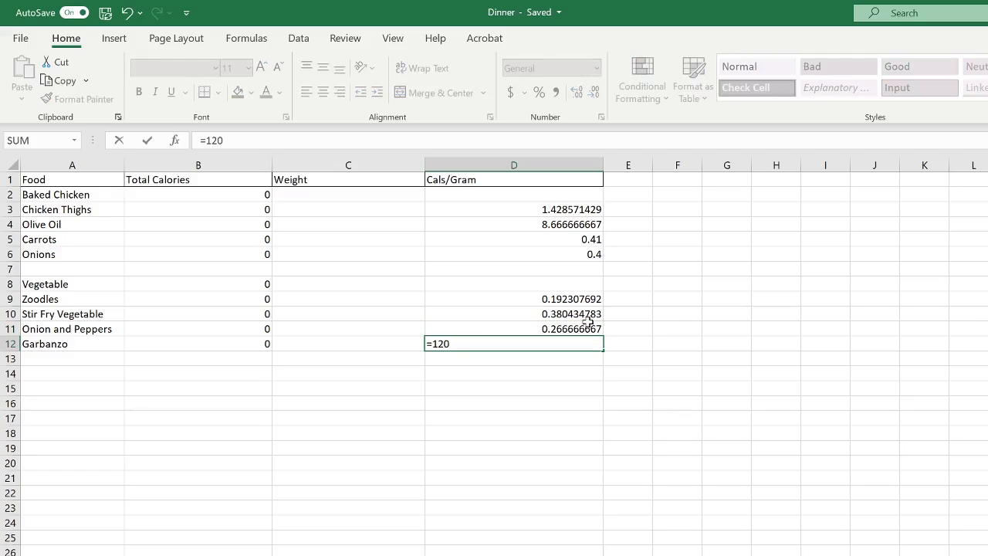
type("/130")
key("Return")
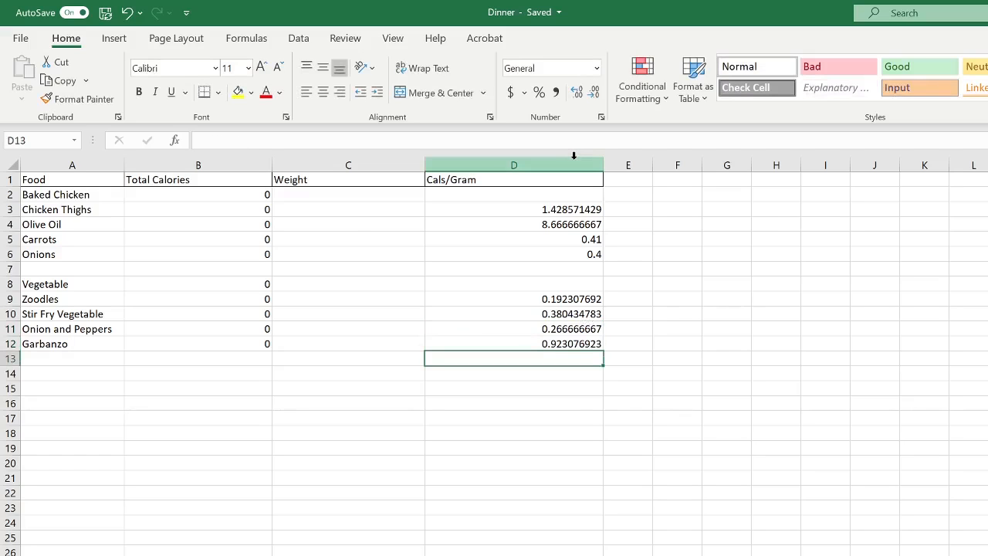
left_click(322, 212)
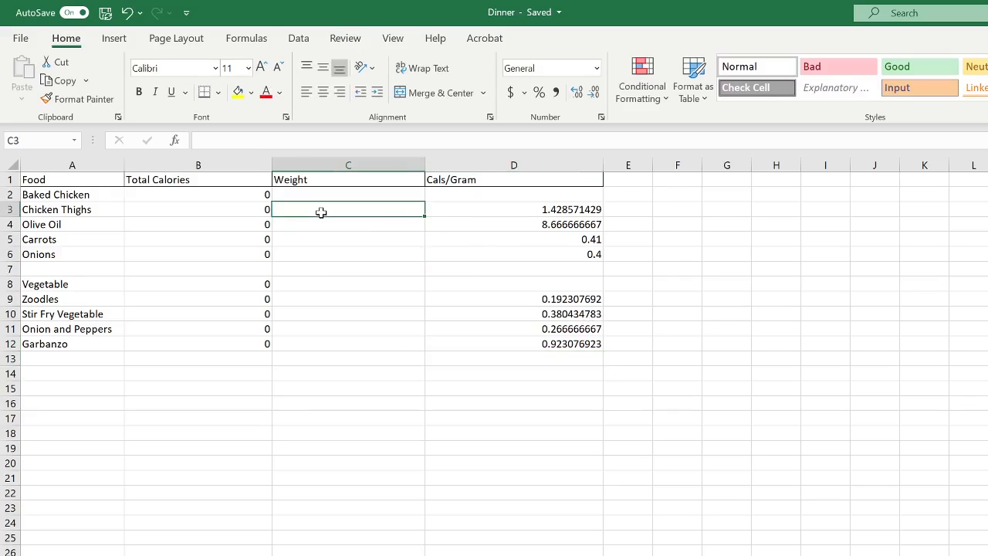
left_click(255, 194)
left_click(302, 211)
left_click(253, 290)
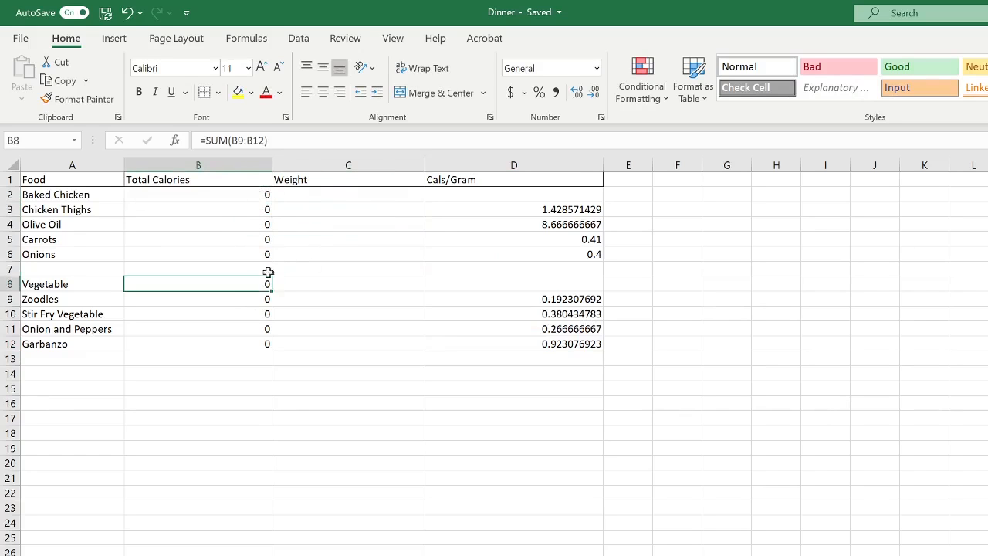
- Enter the weights 1104 for Chicken Thighs in C3 and 22 for Olive Oil in C4
left_click(318, 211)
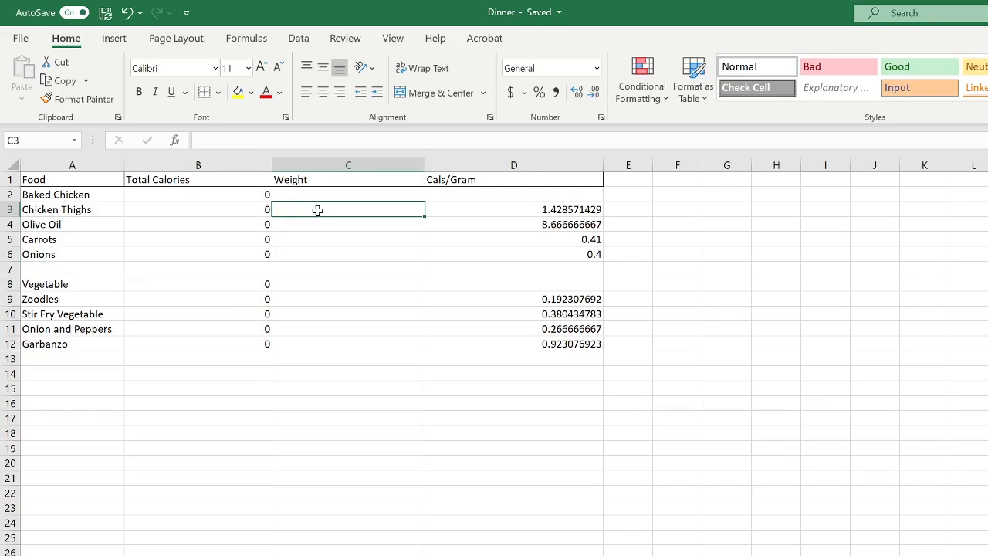
type("1104")
key("Return")
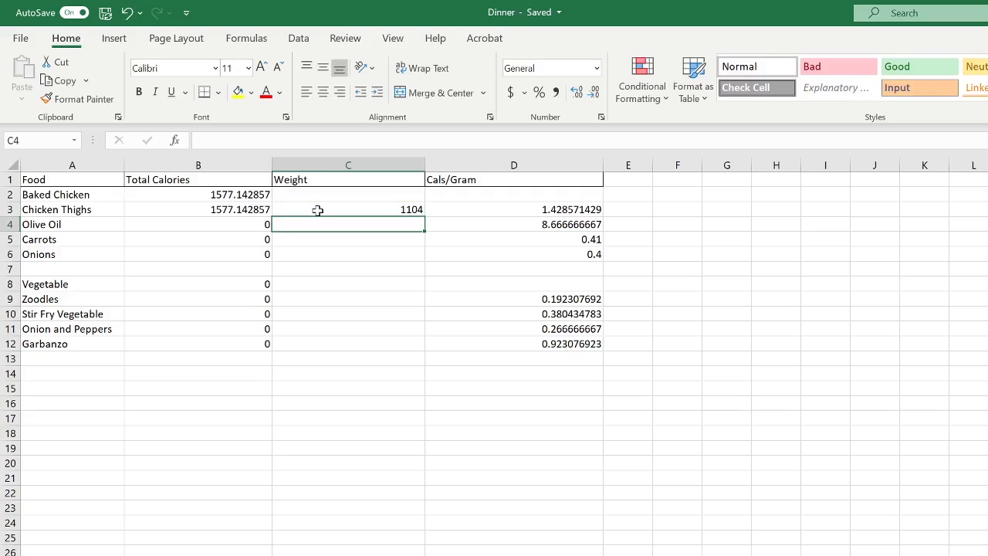
type("22")
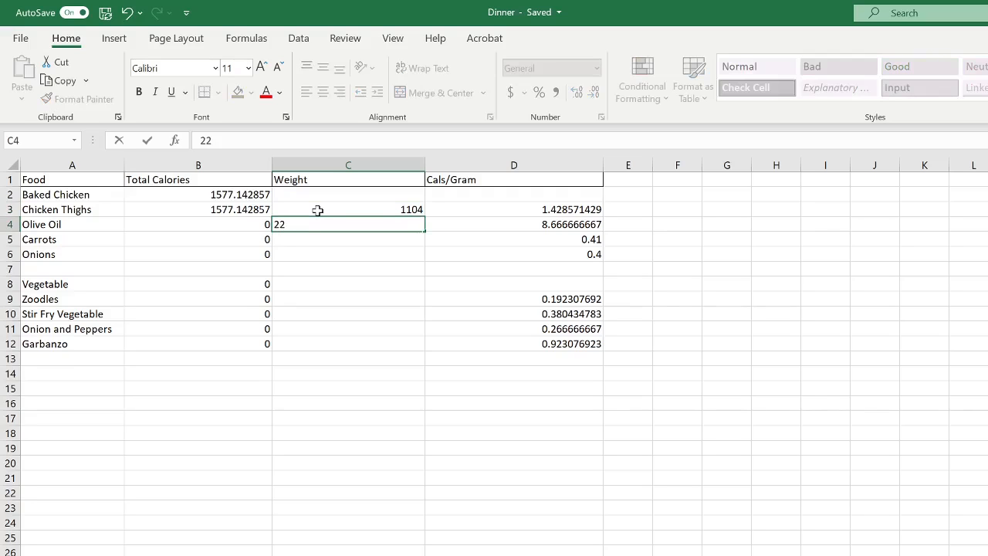
key("Return")
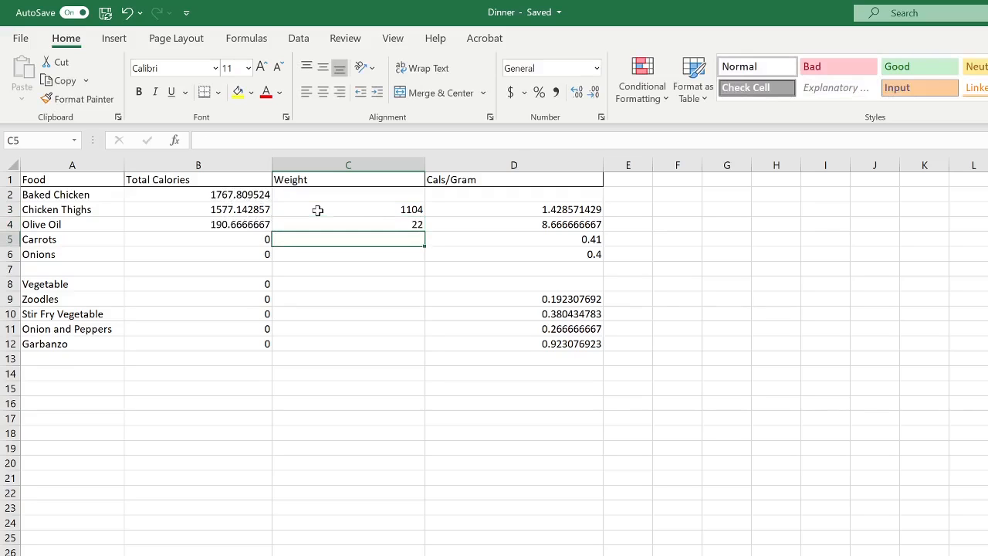
- Enter the weights 582 for Carrots in C5 and 588 for Onions in C6
type("582")
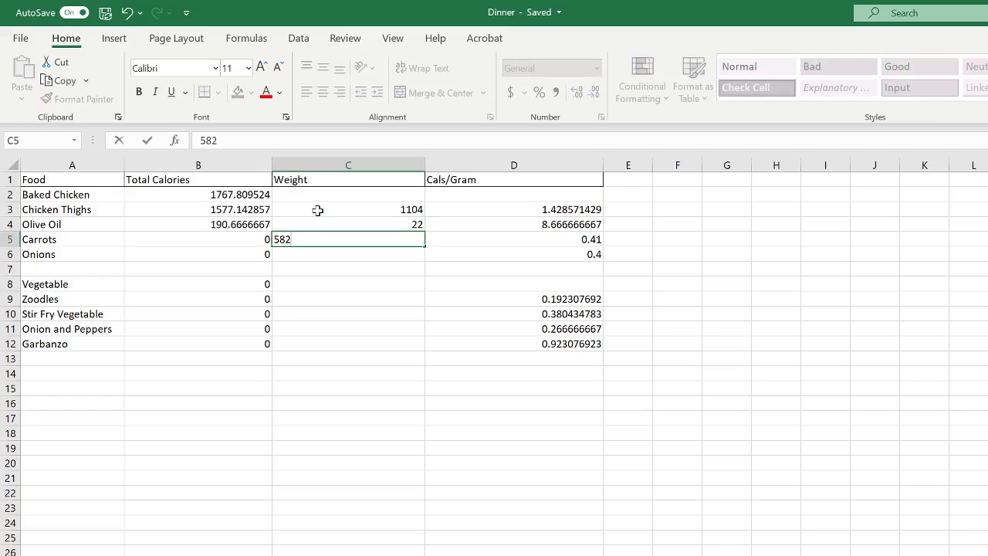
key("Return")
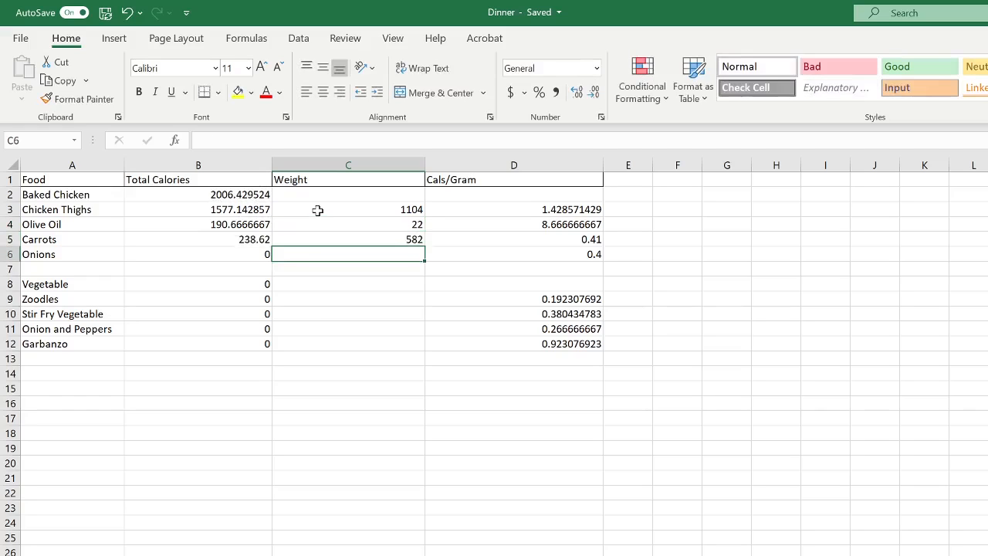
type("588")
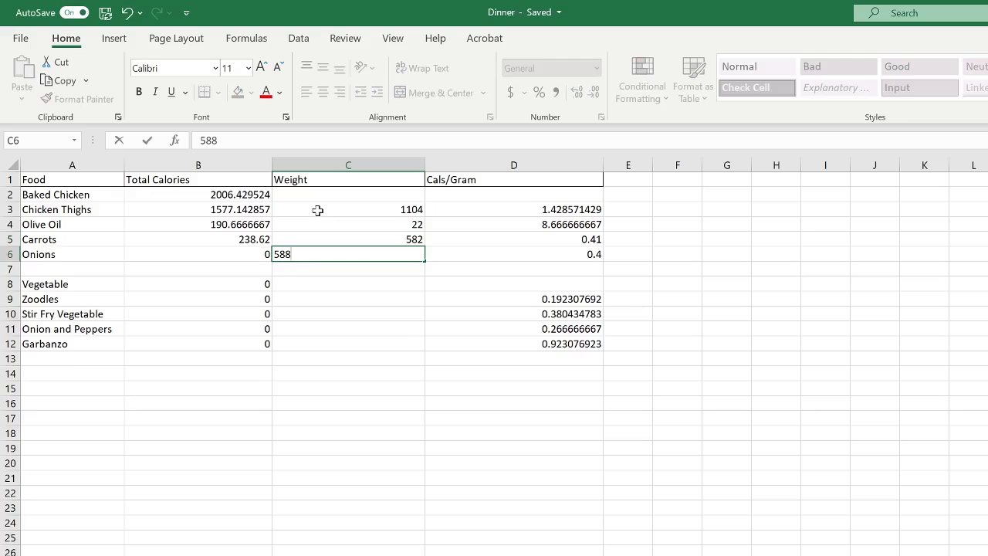
key("Return")
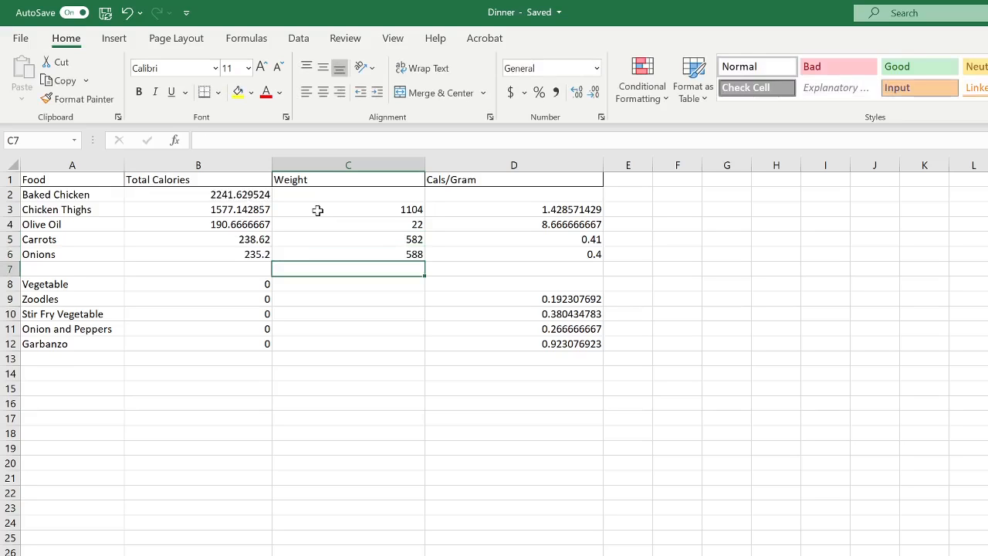
- Enter the weights 555 for Zoodles in C9 and 454 for Stir Fry Vegetable in C10
left_click(361, 299)
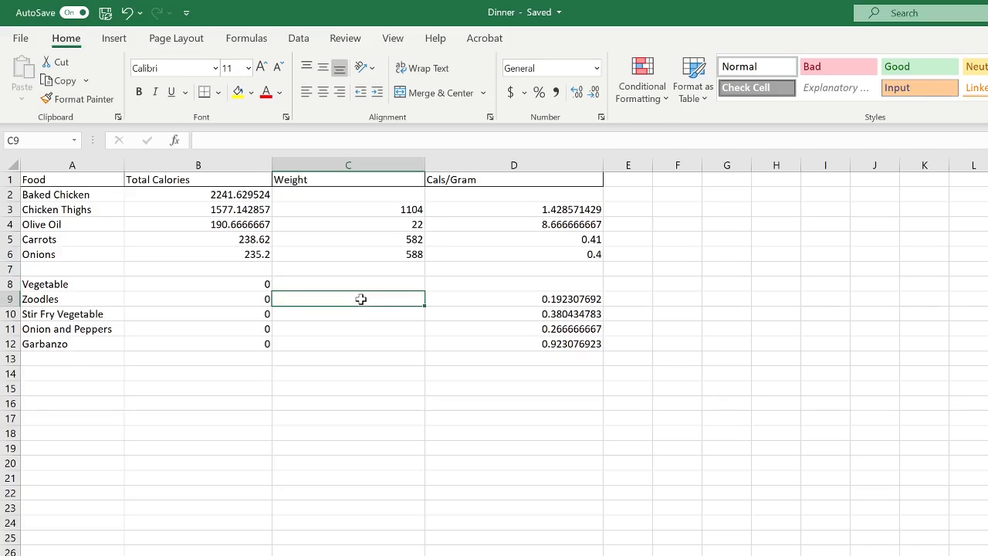
type("555")
key("Return")
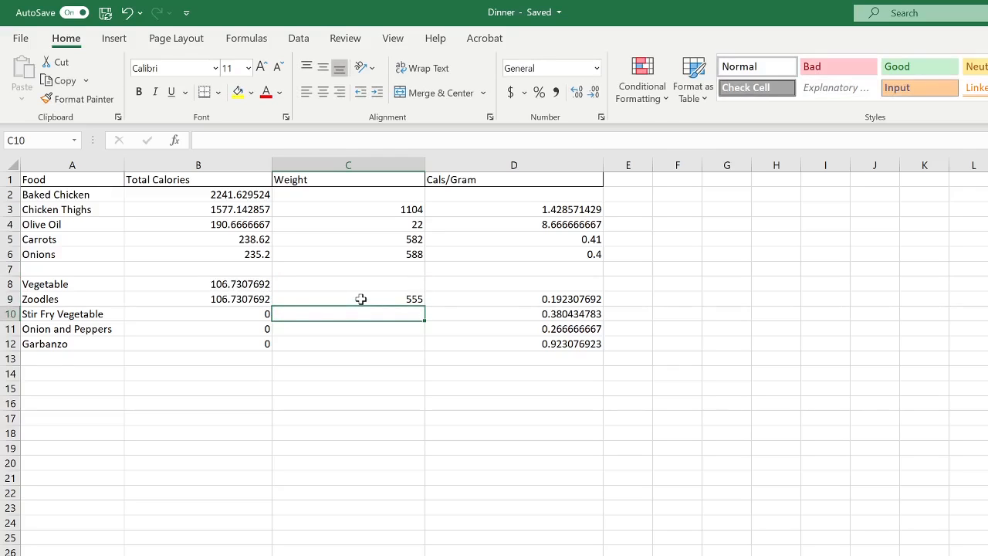
type("454")
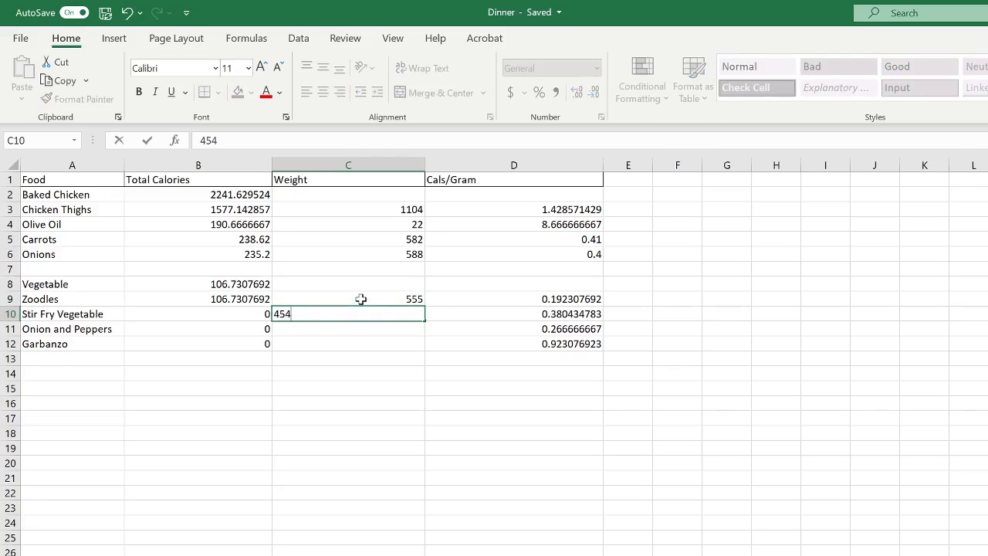
key("Return")
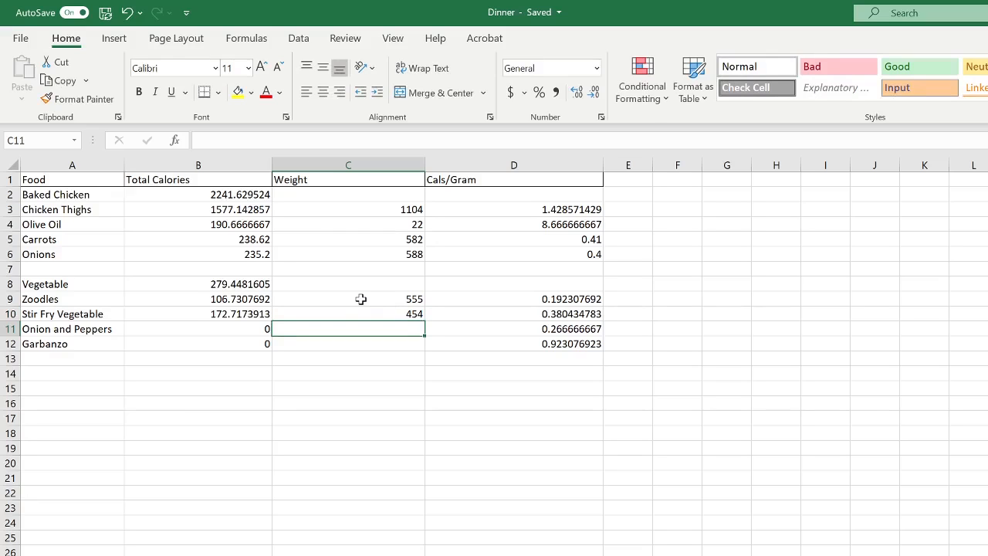
- Enter the weights 340 for Onion and Peppers in C11 and 439 for Garbanzo in C12
type("340")
key("Return")
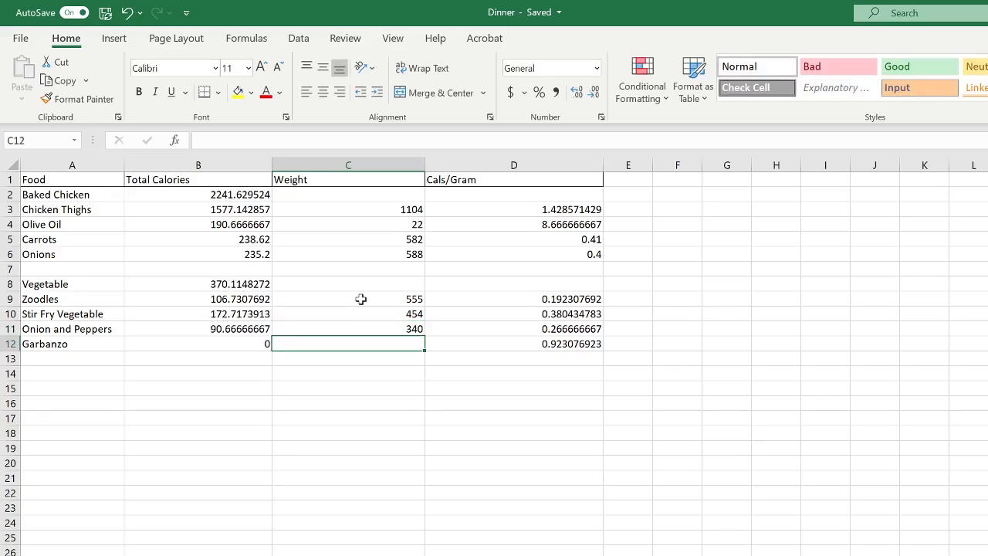
type("439")
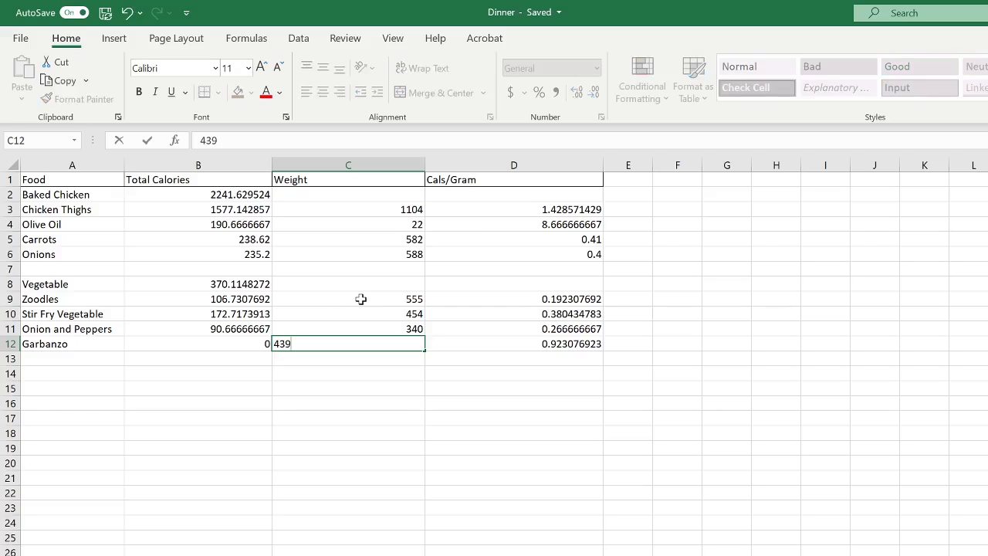
key("Return")
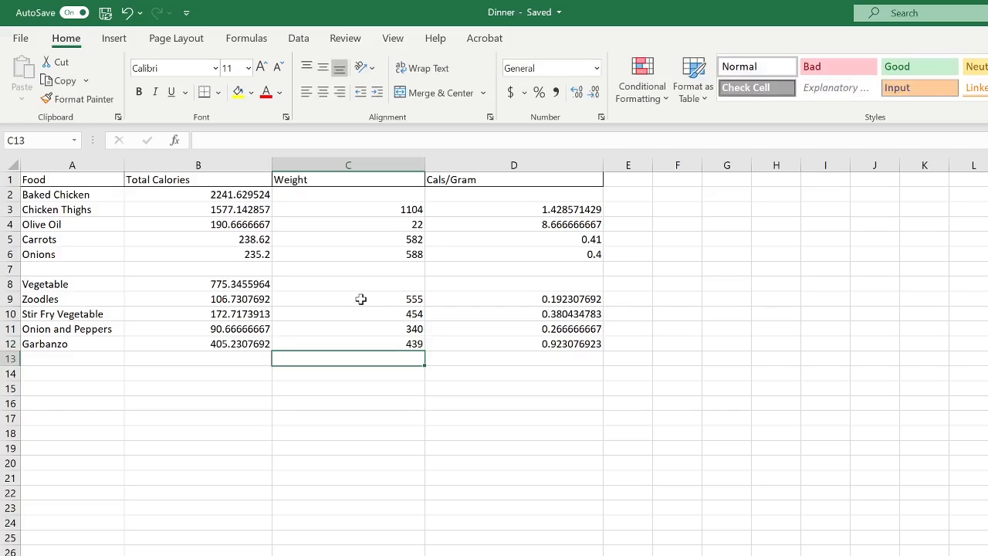
- Check the two dish calorie totals in B2 and B8, and enter =B2/C2 in D2 as Baked Chicken's calories per gram
left_click(240, 284)
left_click(227, 194)
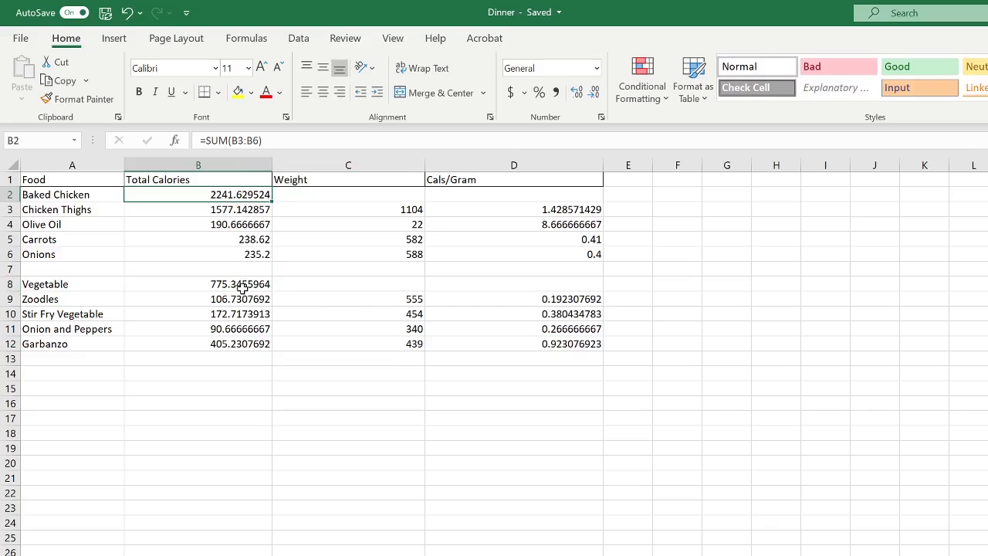
left_click(242, 286)
left_click(469, 195)
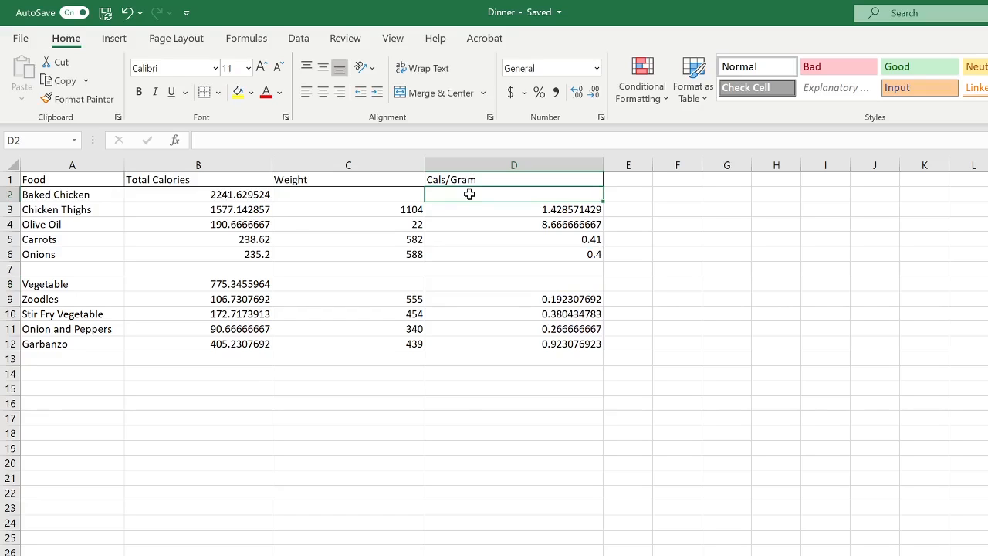
type("=")
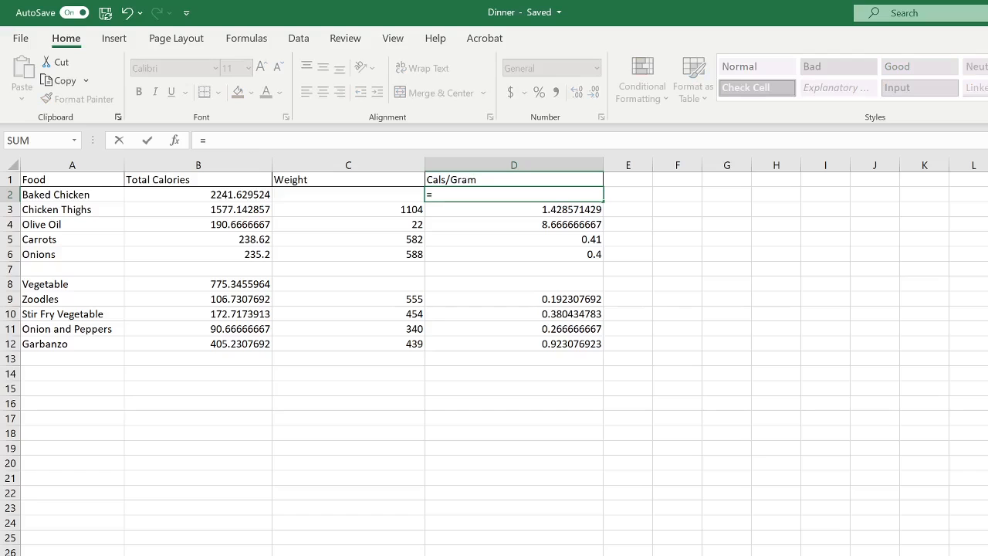
left_click(257, 197)
type("/")
left_click(335, 197)
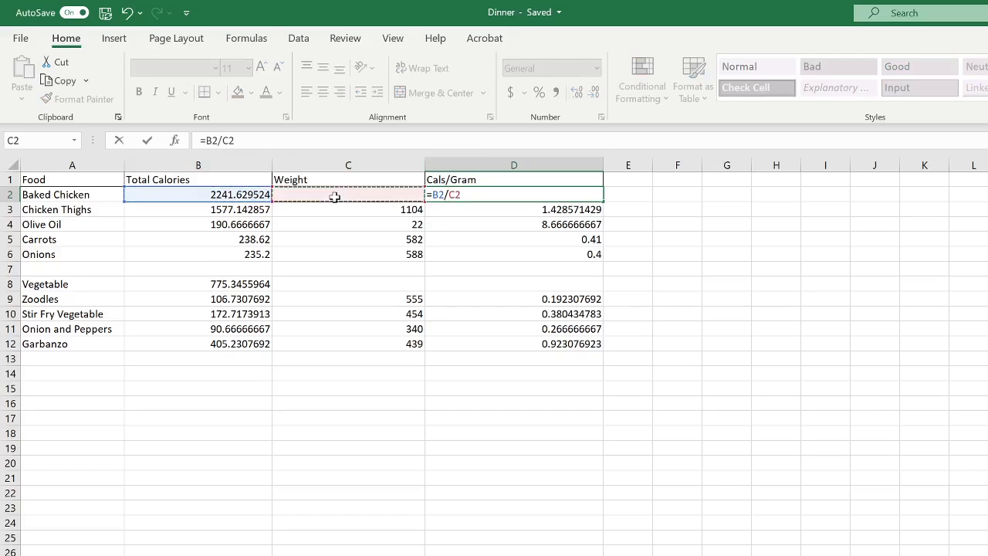
key("Return")
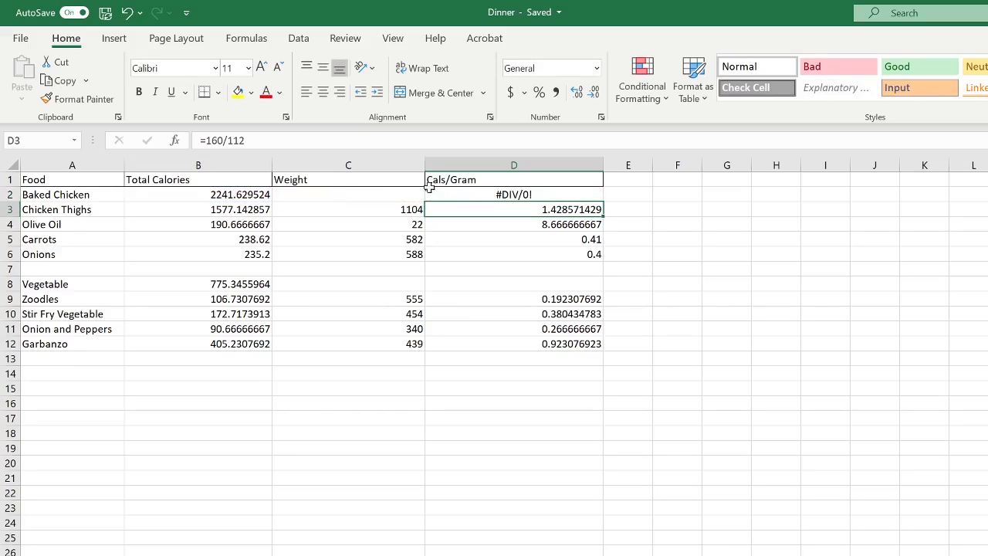
- Enter the formula =B8/C8 in D8 to calculate the Vegetable dish's calories per gram
left_click(495, 194)
left_click(310, 195)
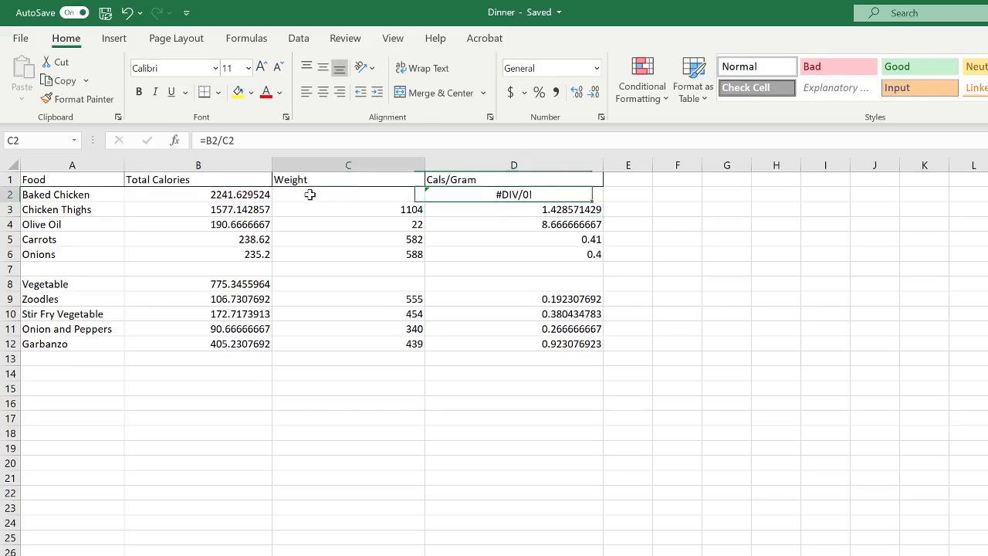
left_click(534, 283)
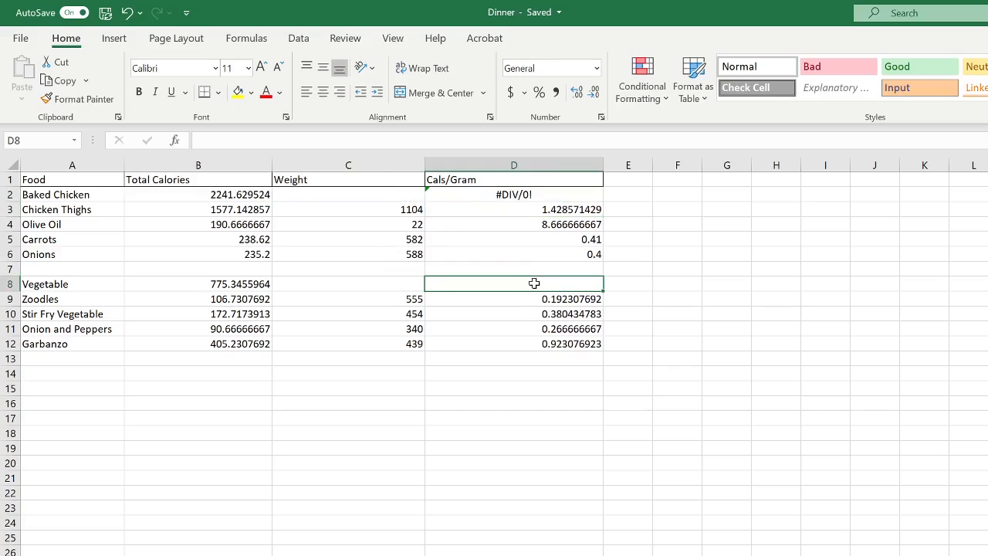
type("=")
left_click(216, 284)
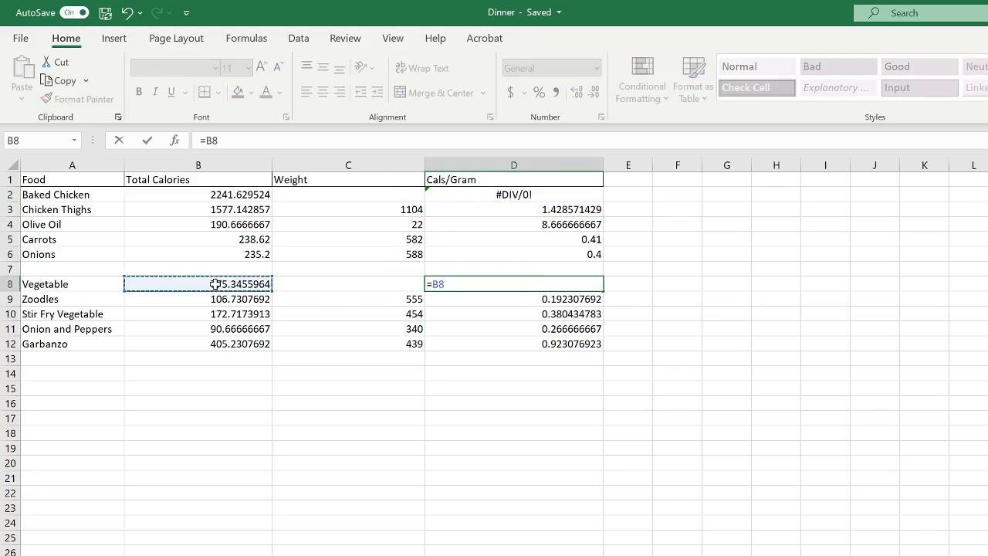
type("/")
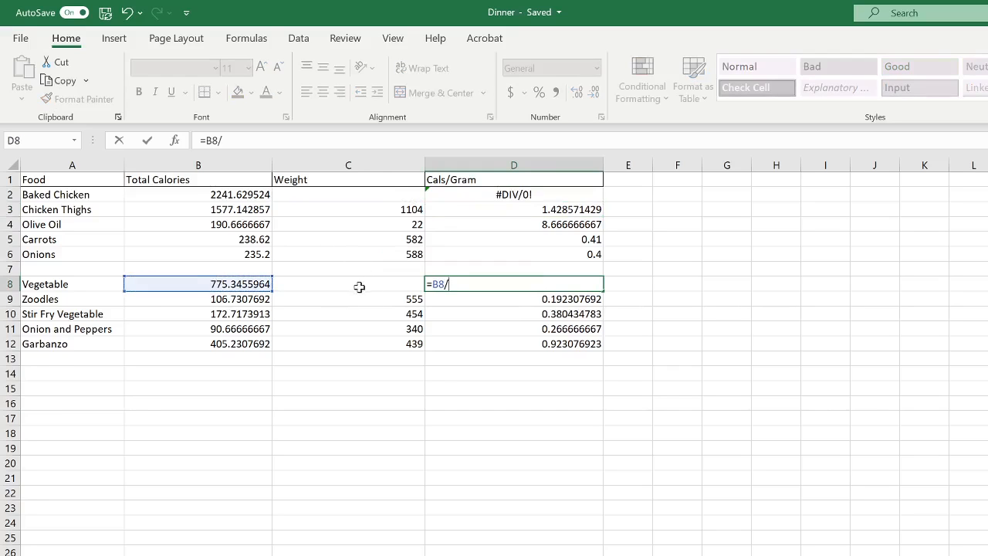
left_click(359, 286)
key("Return")
- Enter the finished Baked Chicken dish's weight as =2192 in C2
left_click(293, 194)
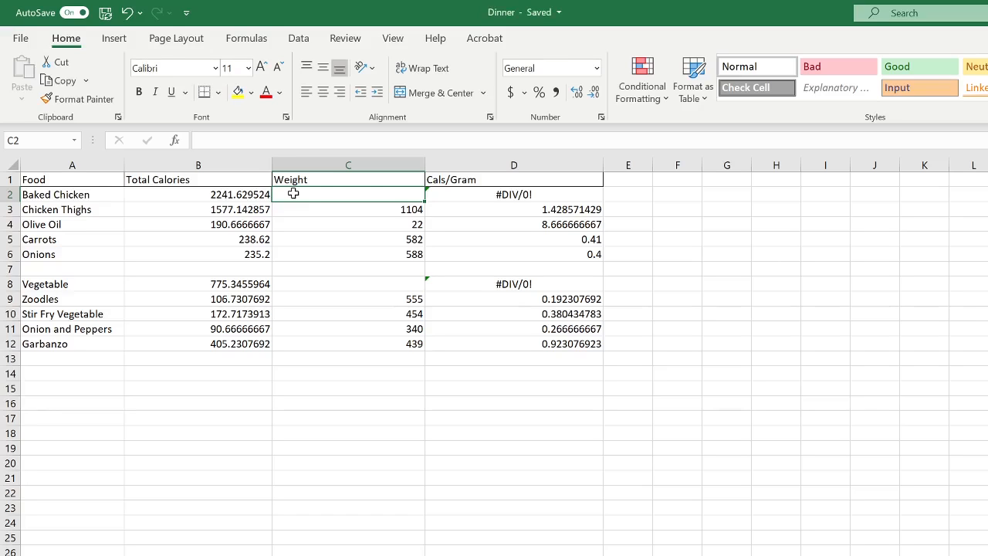
type("=")
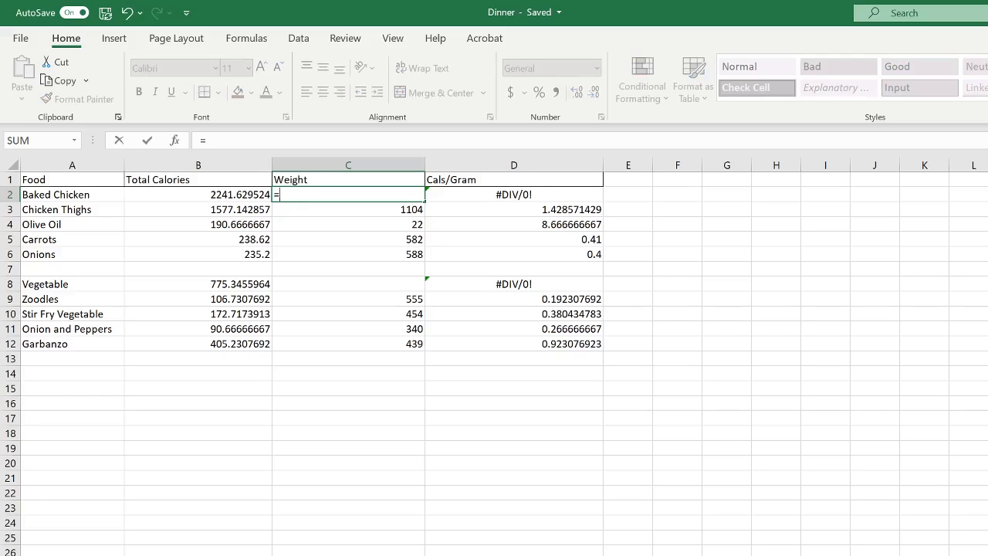
type("2192")
key("Return")
- Check the Baked Chicken calories per gram in D2 and enter the Vegetable dish's weight as =1072 in C8
left_click(347, 287)
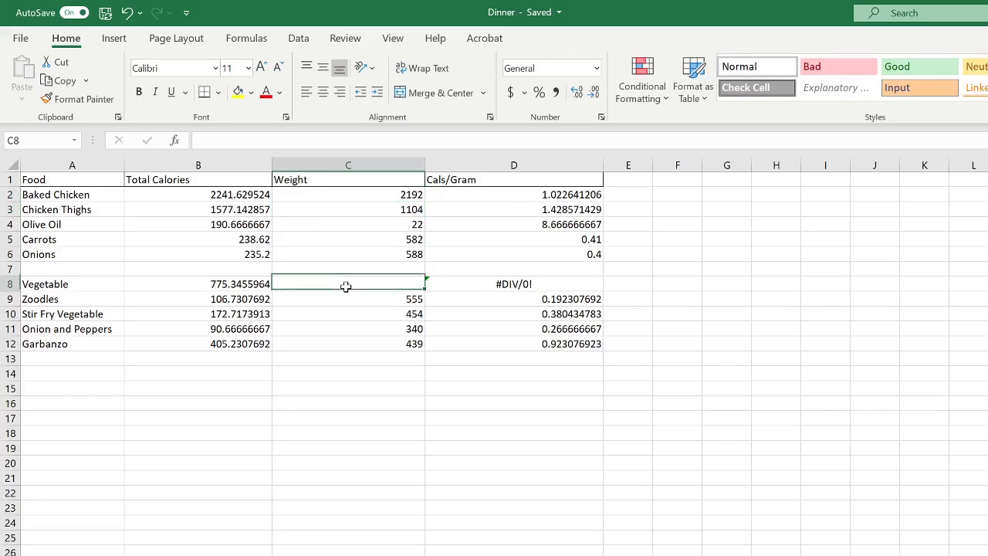
left_click(541, 198)
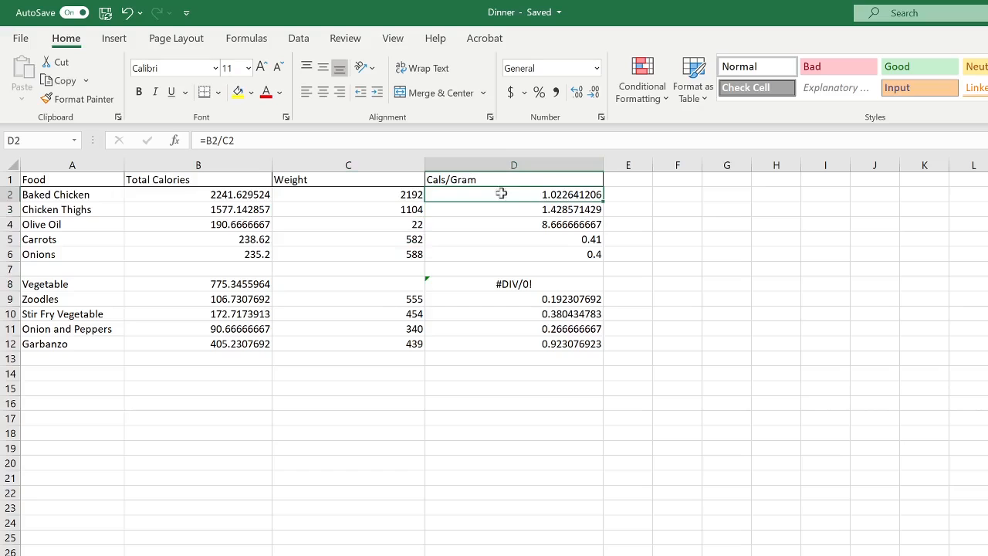
left_click(322, 285)
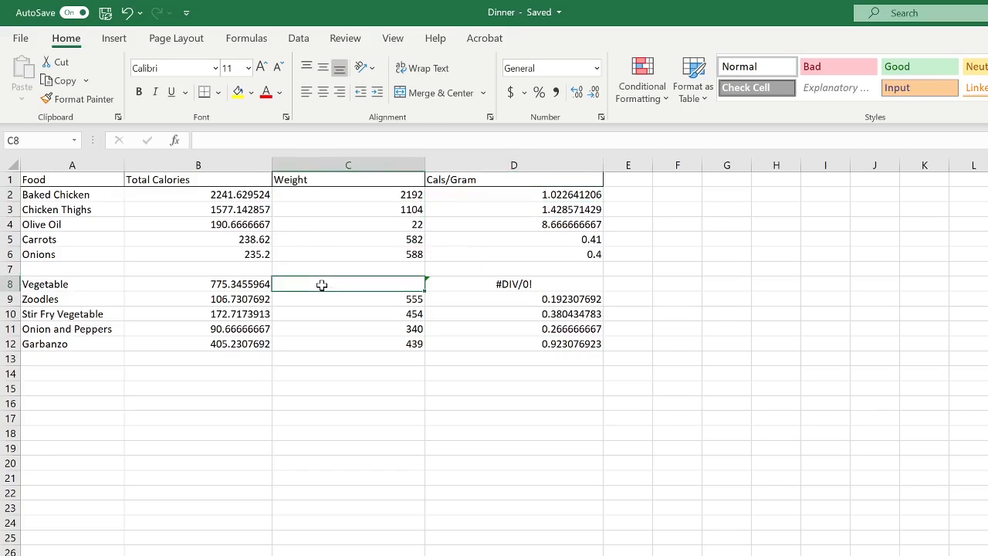
type("=")
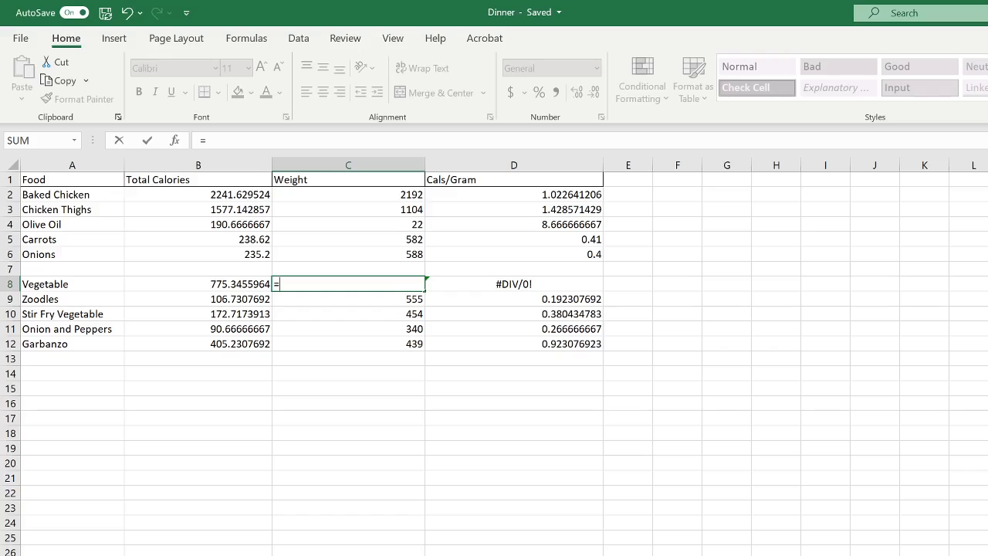
type("1072")
key("Return")
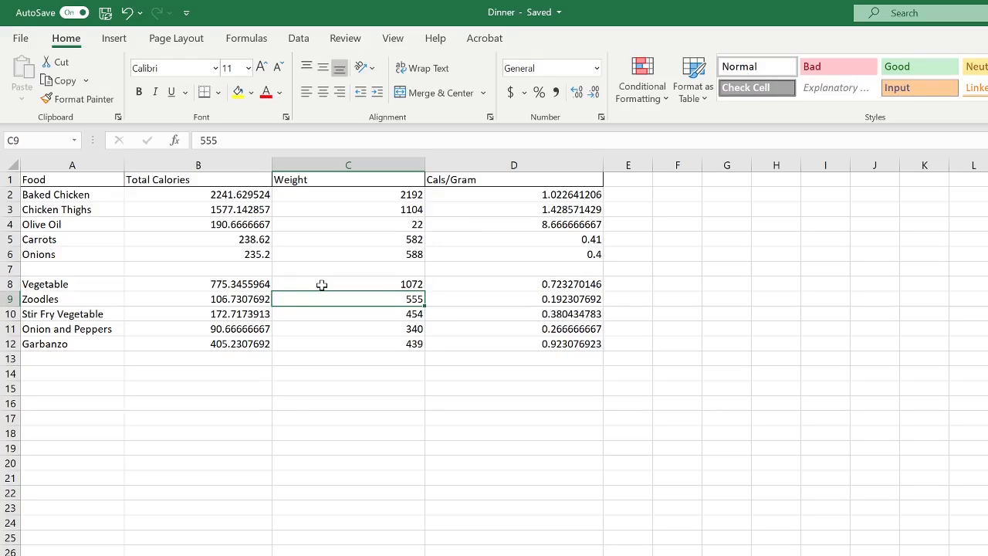
- Change the Baked Chicken weight in C2 to the formula =4456-2192 and check the entry
left_click(375, 194)
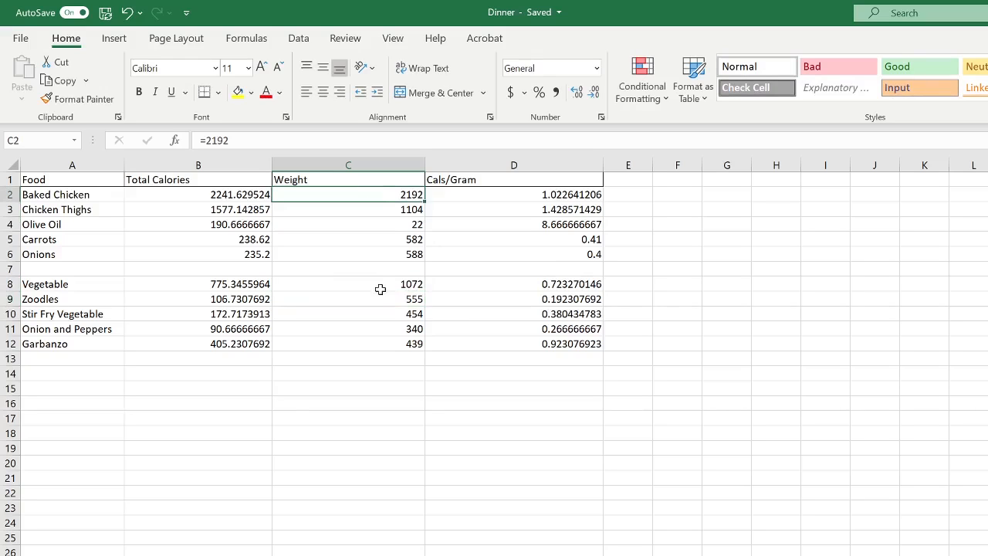
left_click(232, 140)
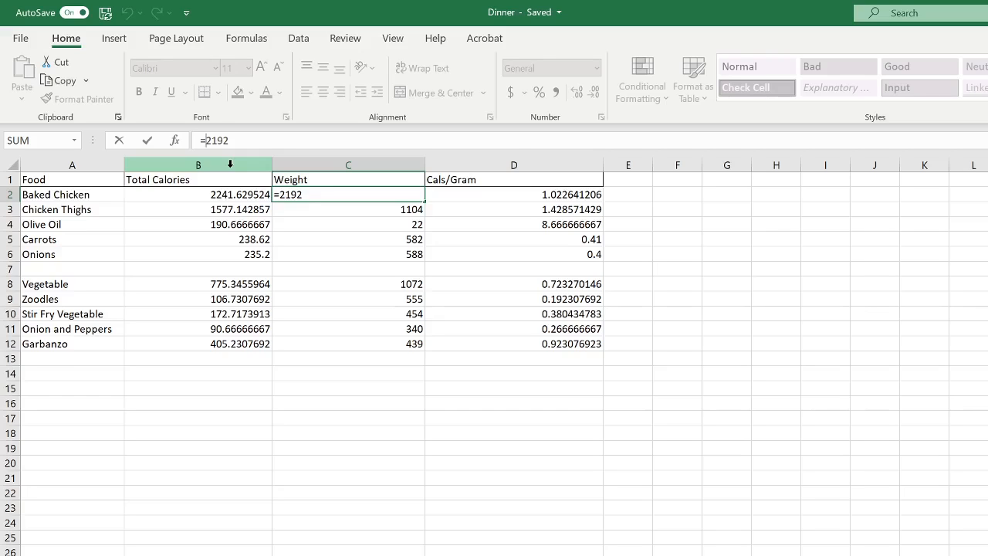
type("445")
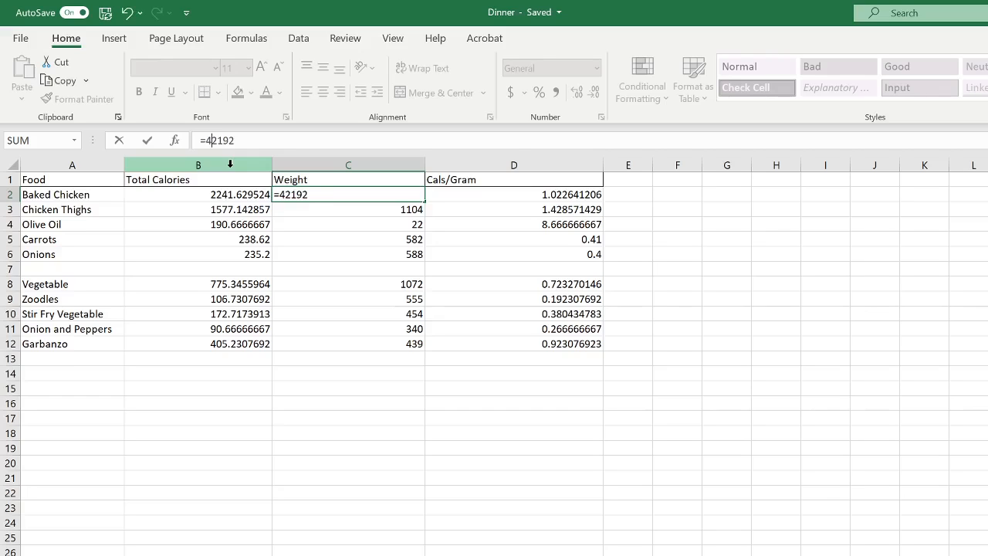
type("6")
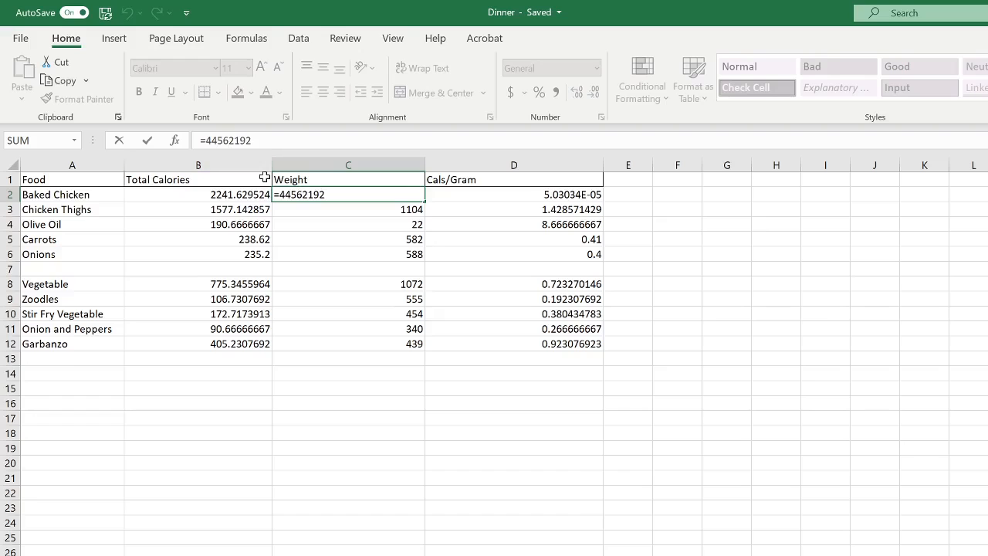
type("-")
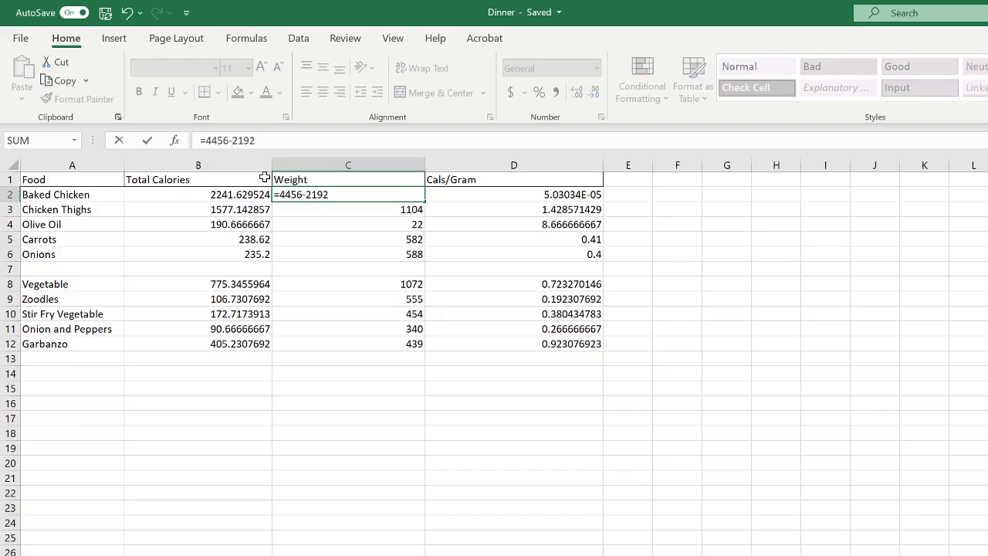
key("Return")
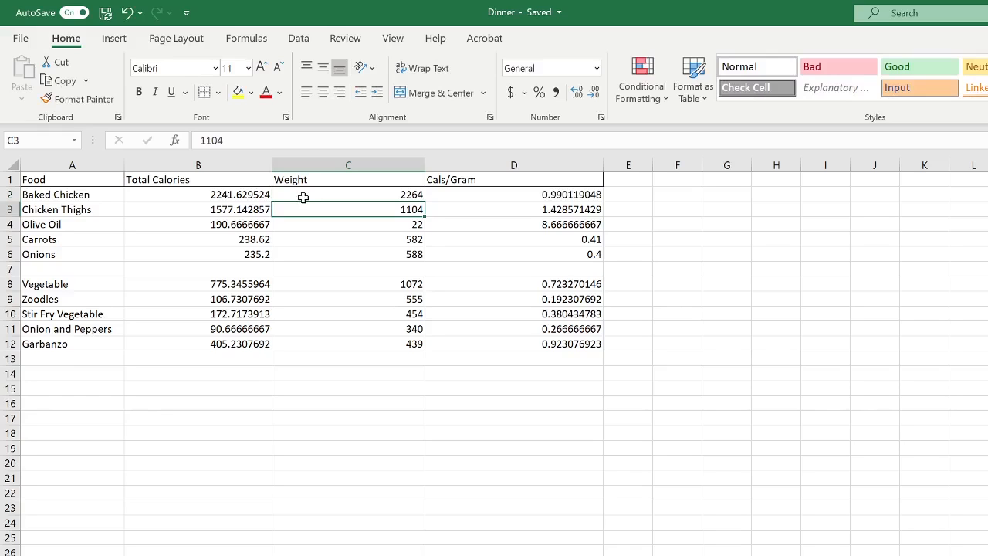
left_click(303, 193)
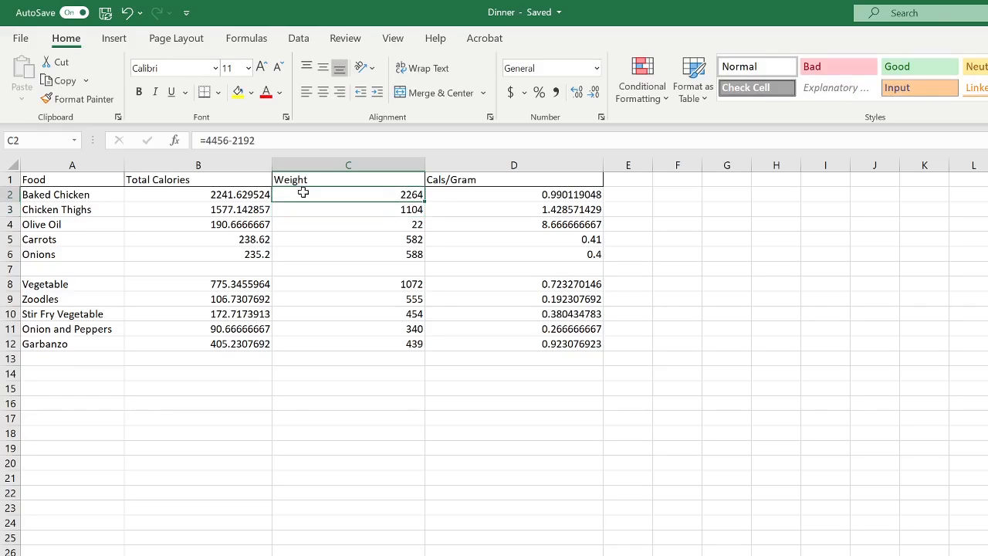
- Change the Vegetable dish's weight in C8 to the formula =2691-1072 and check the entry
left_click(370, 284)
left_click(201, 144)
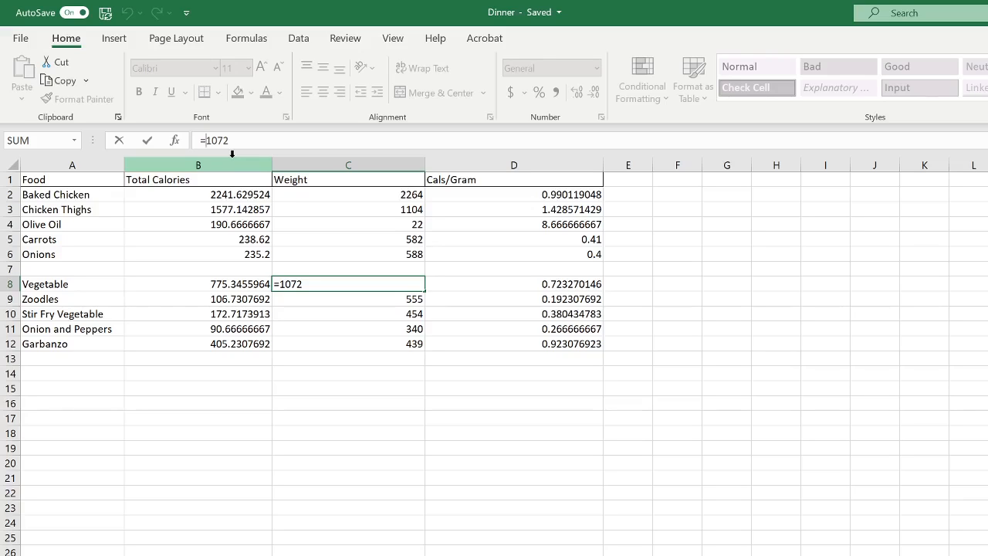
type("2691-")
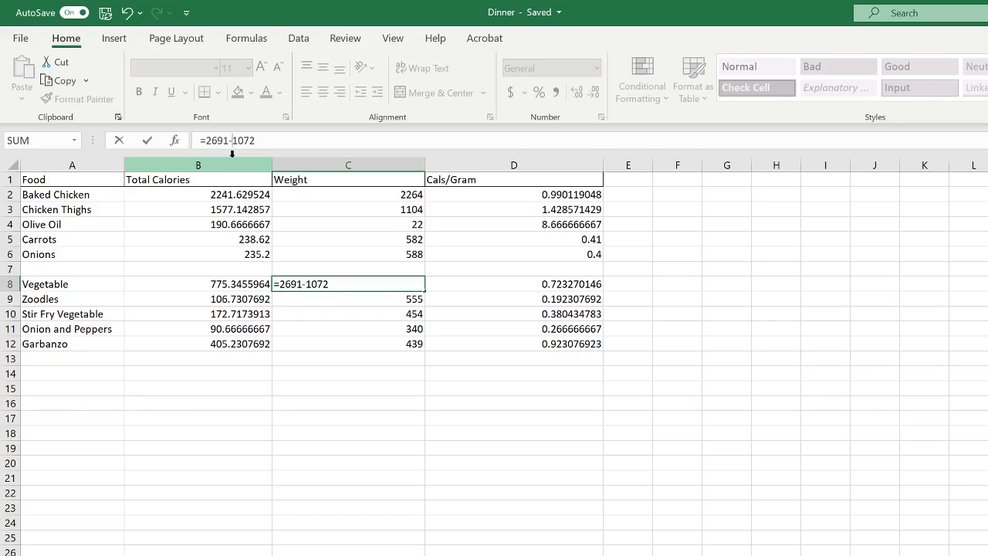
key("Return")
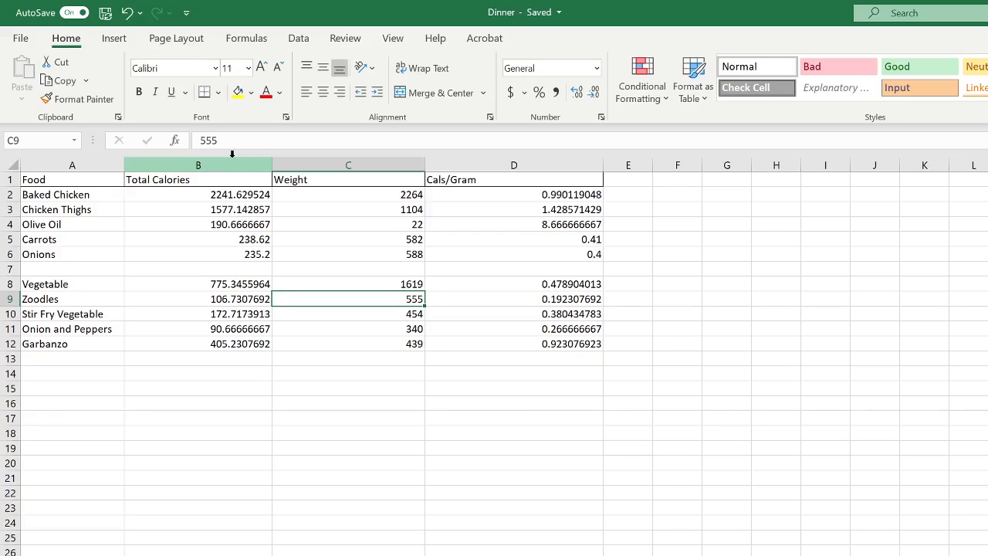
left_click(411, 284)
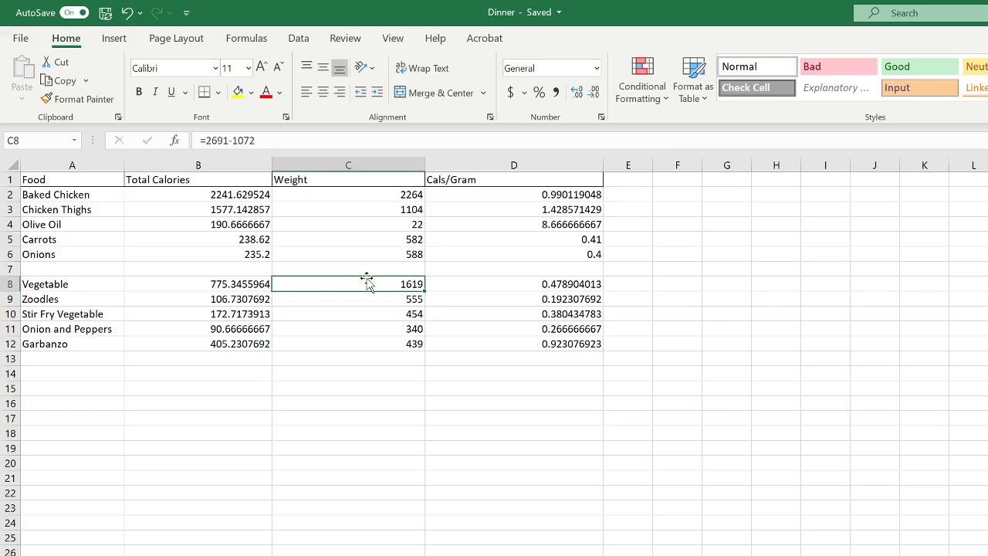
- Apply All Borders to the whole calorie table in A1:D12
left_click_drag(66, 179, 585, 341)
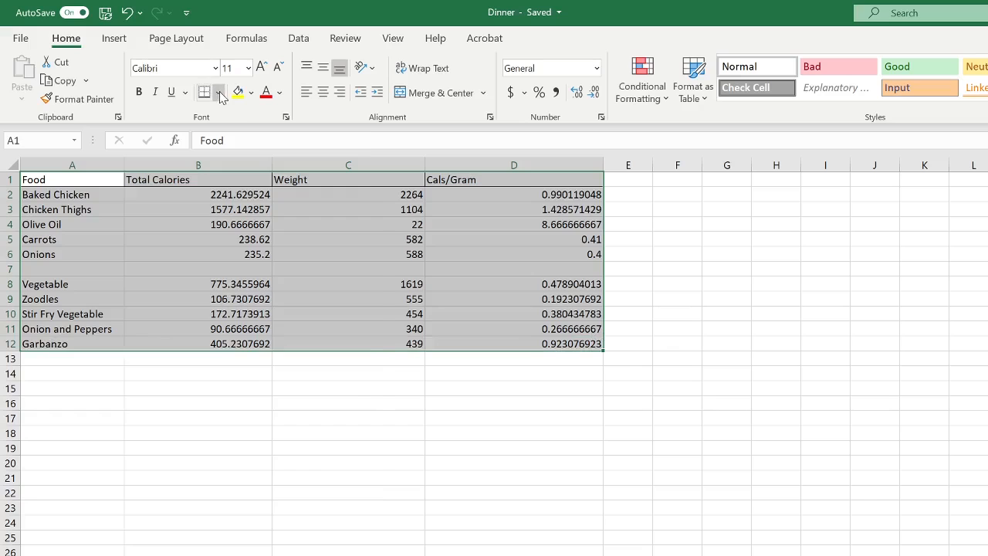
left_click(220, 92)
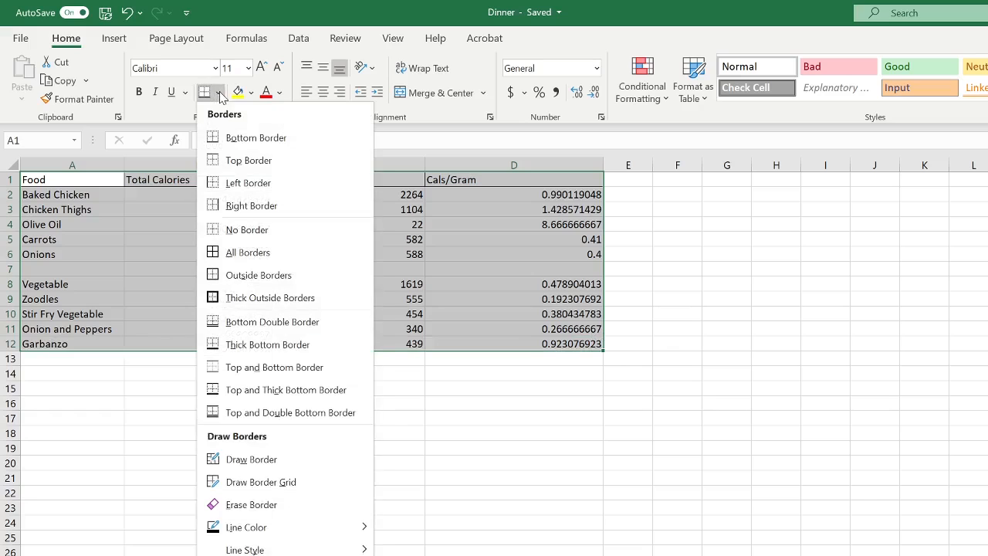
left_click(294, 255)
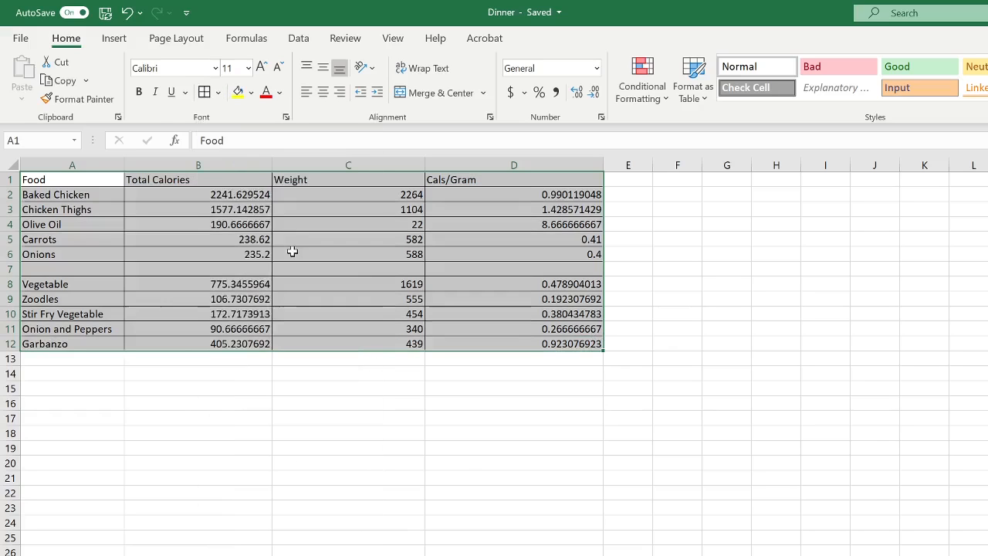
left_click(349, 280)
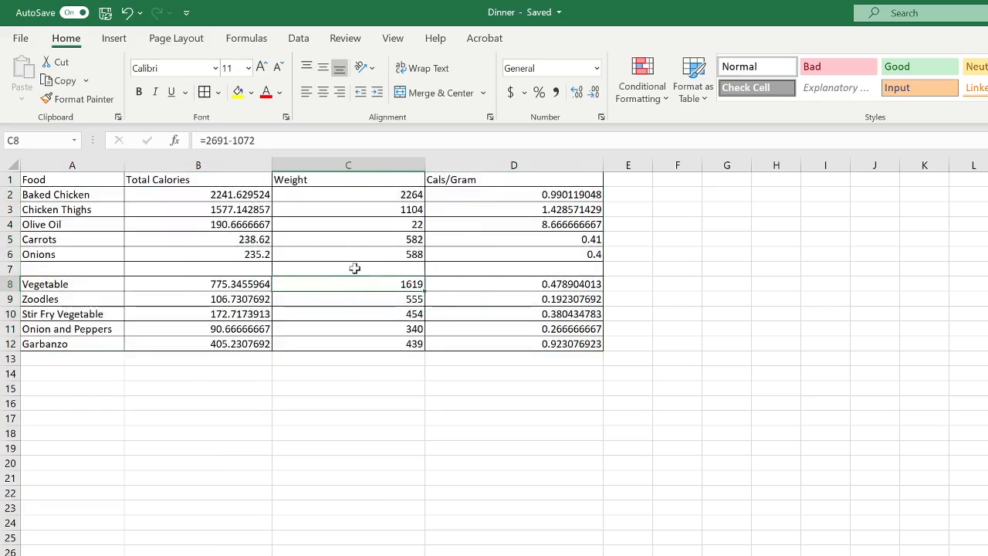
- Highlight the two dishes' calories-per-gram cells, D2 and D8, with a yellow fill
left_click(573, 196)
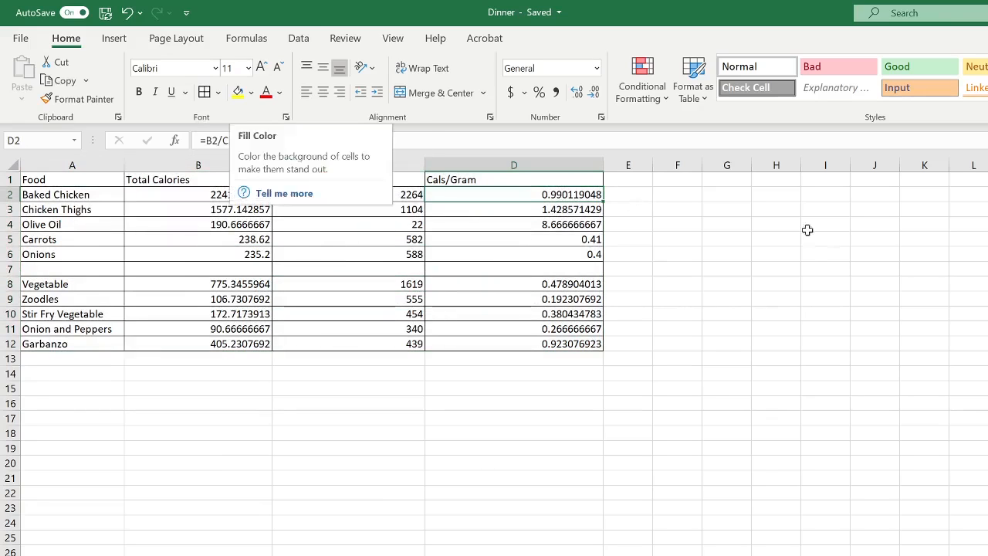
left_click(238, 92)
left_click(575, 287)
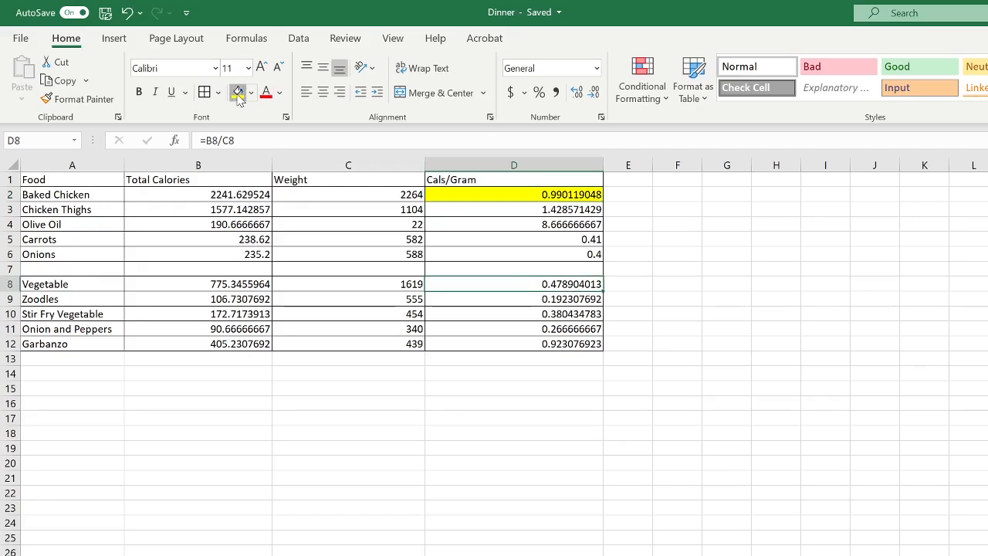
left_click(238, 92)
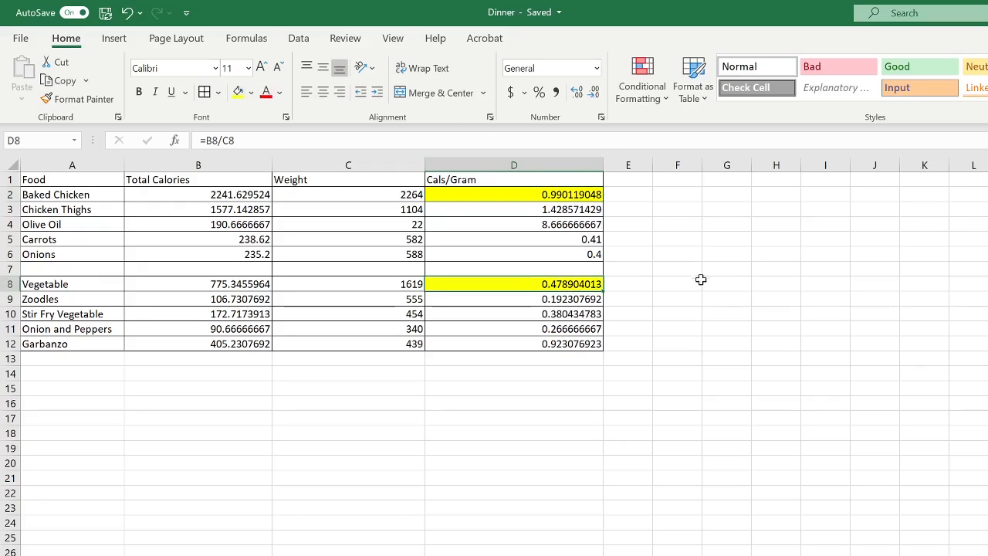
- Switch the worksheet to display the formulas in the cells instead of their results
left_click(75, 183)
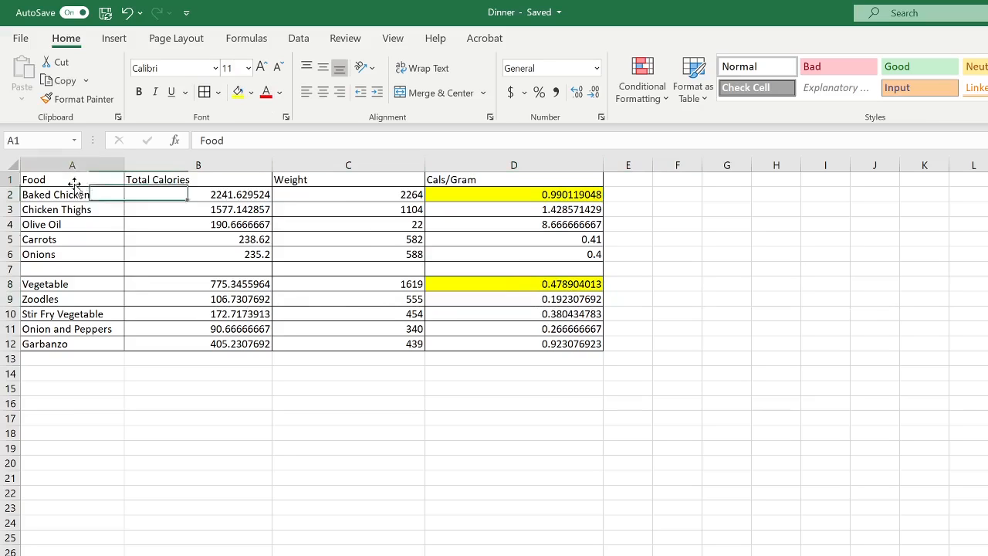
left_click(243, 42)
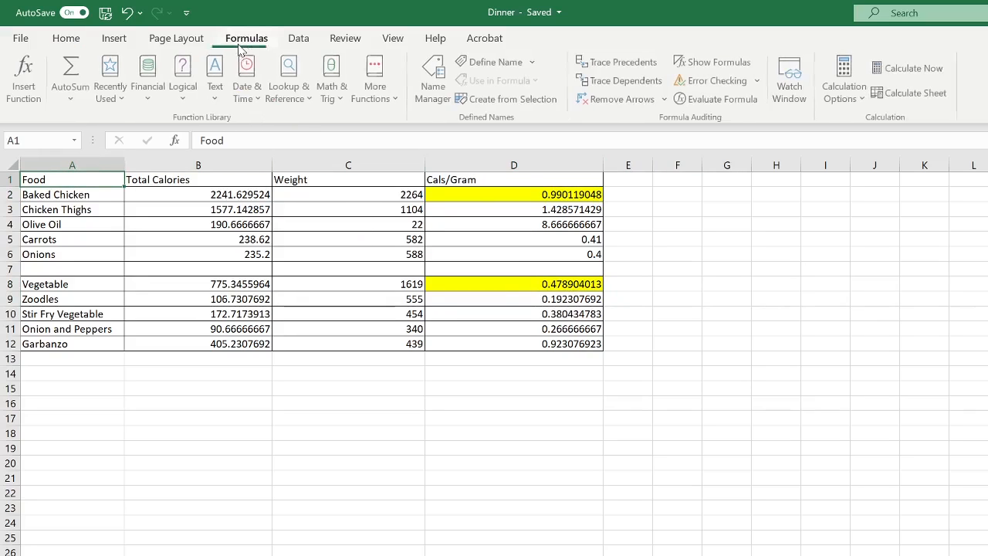
left_click(709, 62)
left_click(69, 39)
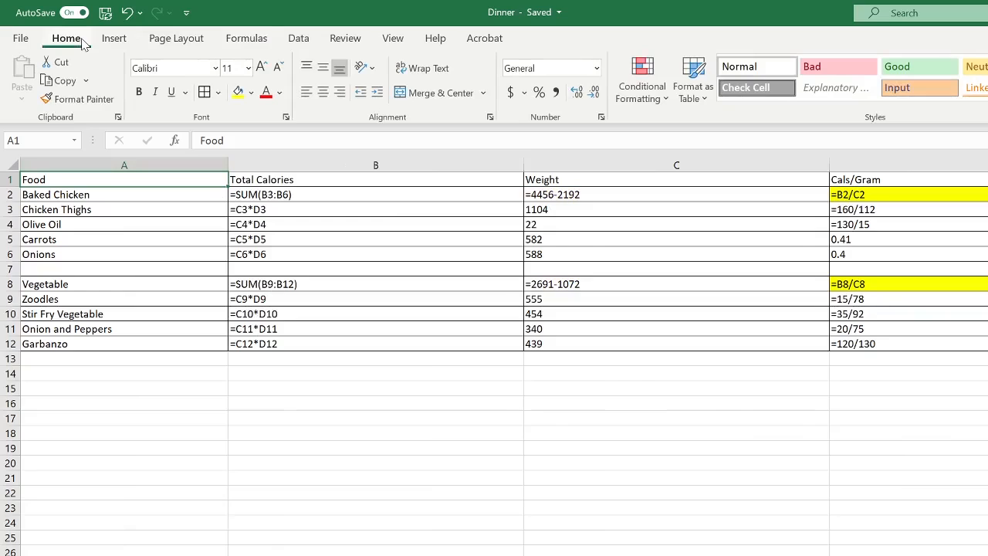